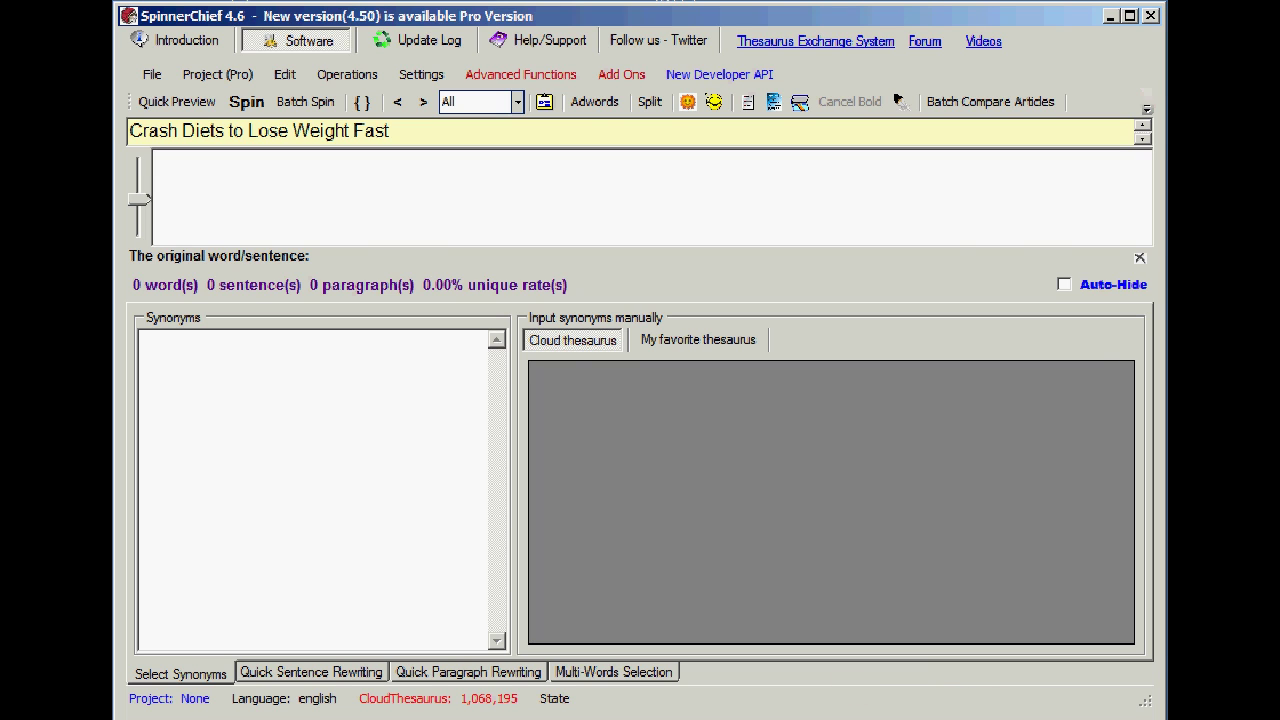
Send the scraped article "Crash Diets to Lose Weight Fast" to the edit box in Overwrite mode and close the article scraper.
{"action": "key", "text": "alt+Tab"}
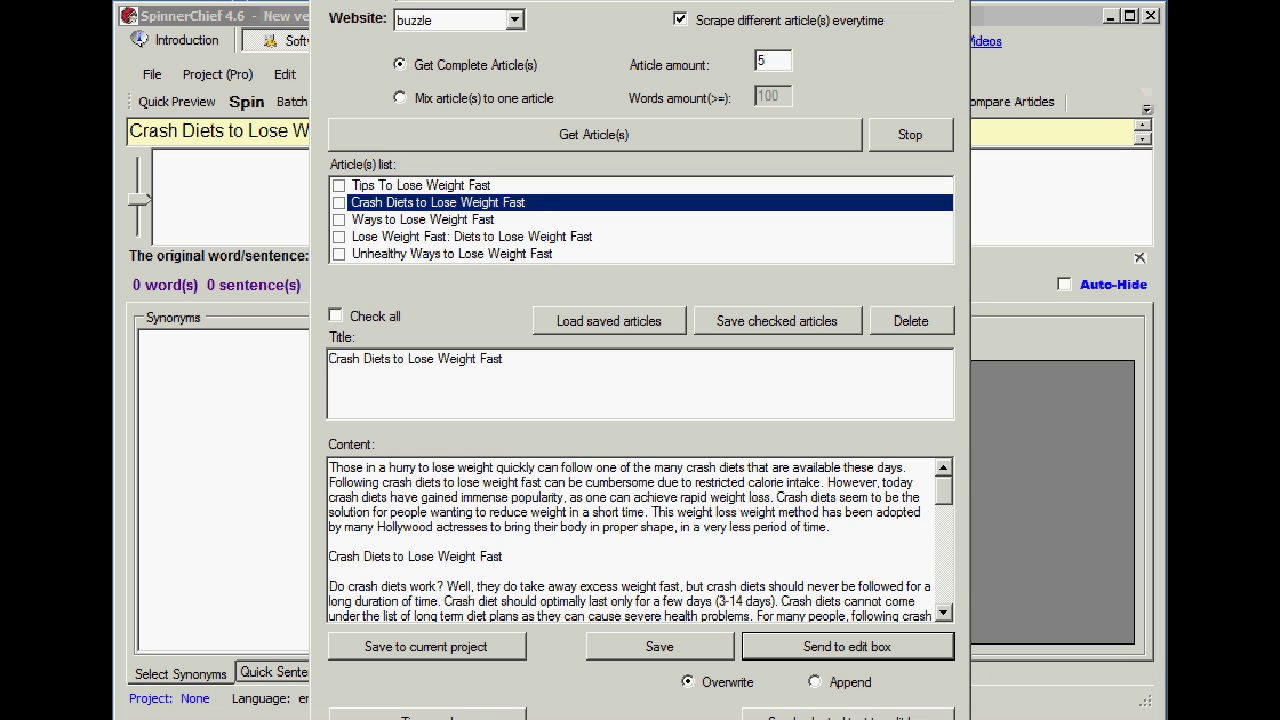
{"action": "left_click", "coordinate": [891, 648]}
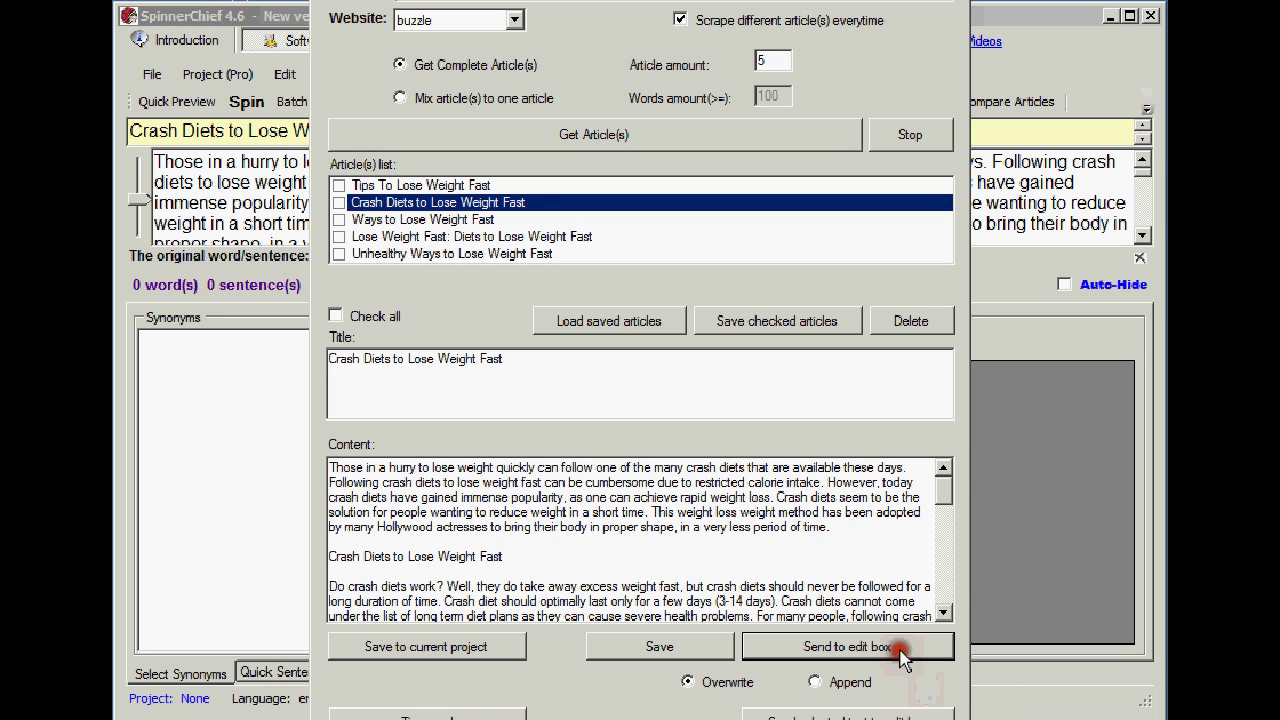
{"action": "left_click", "coordinate": [958, 2]}
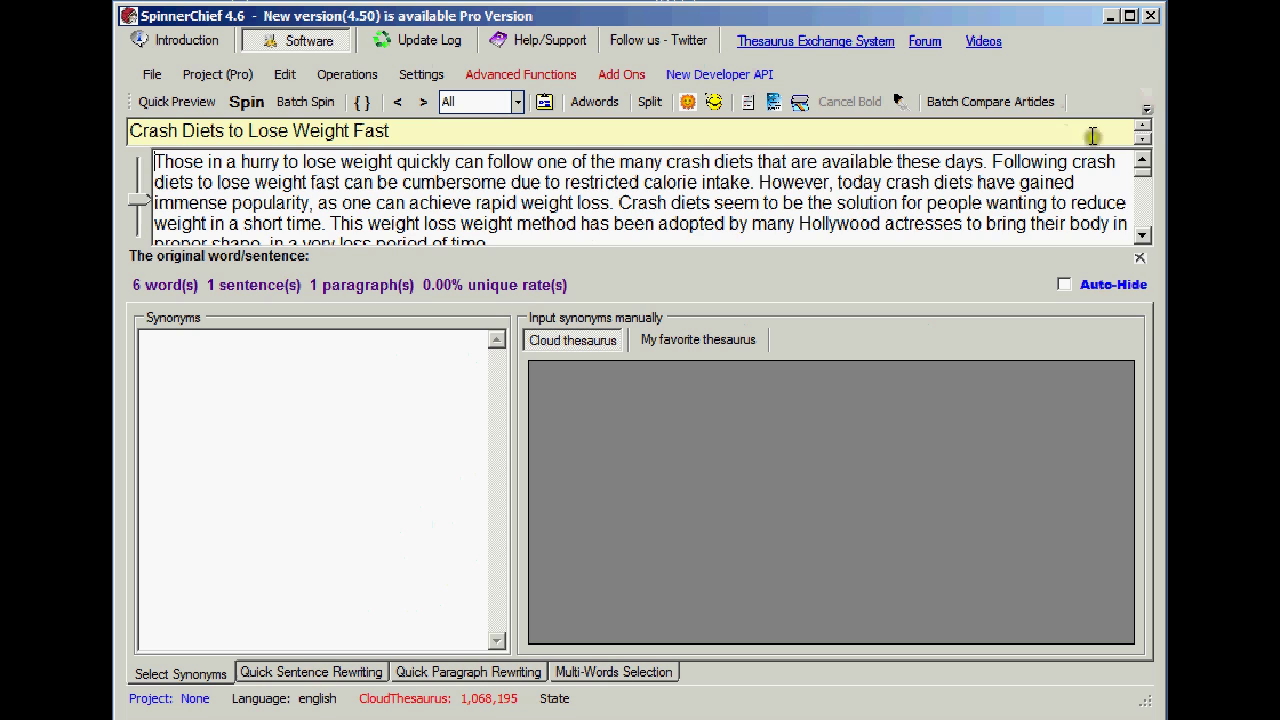
Delete all of the article body after the opening paragraph, which ends with "in a very less period of time.".
{"action": "left_click", "coordinate": [1143, 236]}
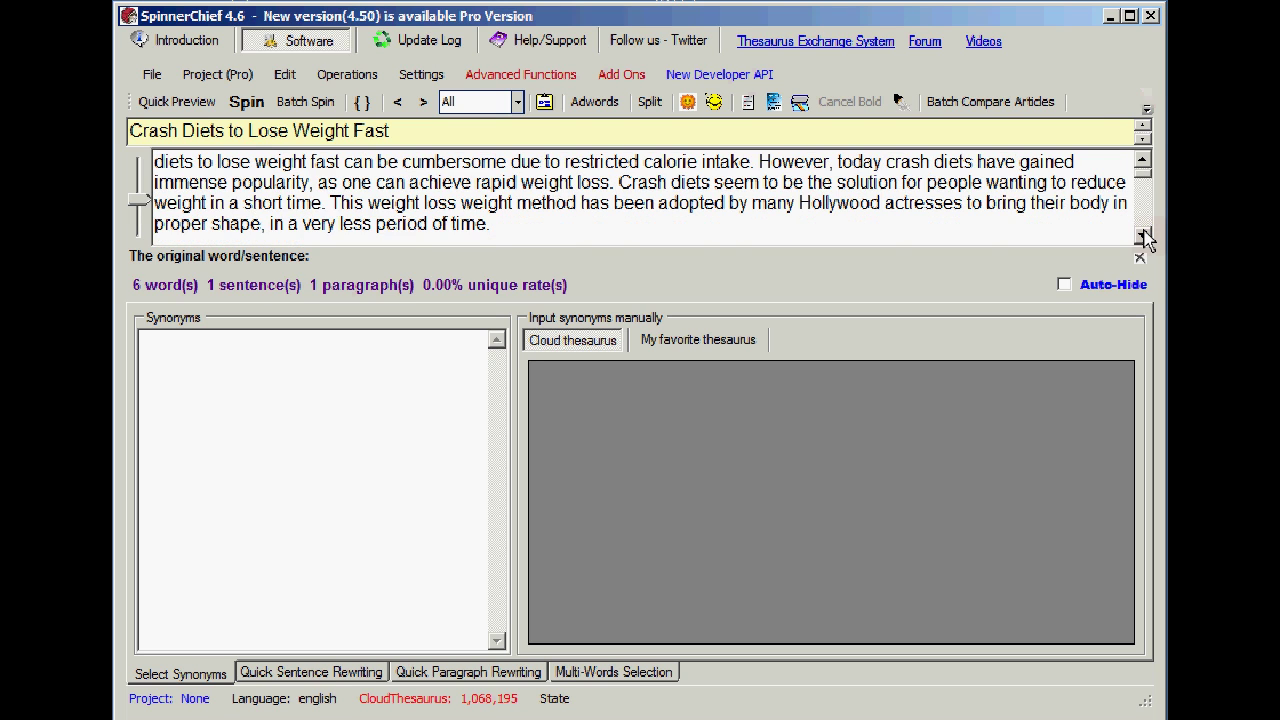
{"action": "left_click", "coordinate": [1143, 236]}
{"action": "left_click", "coordinate": [1143, 236]}
{"action": "left_click_drag", "start_coordinate": [148, 222], "coordinate": [920, 214]}
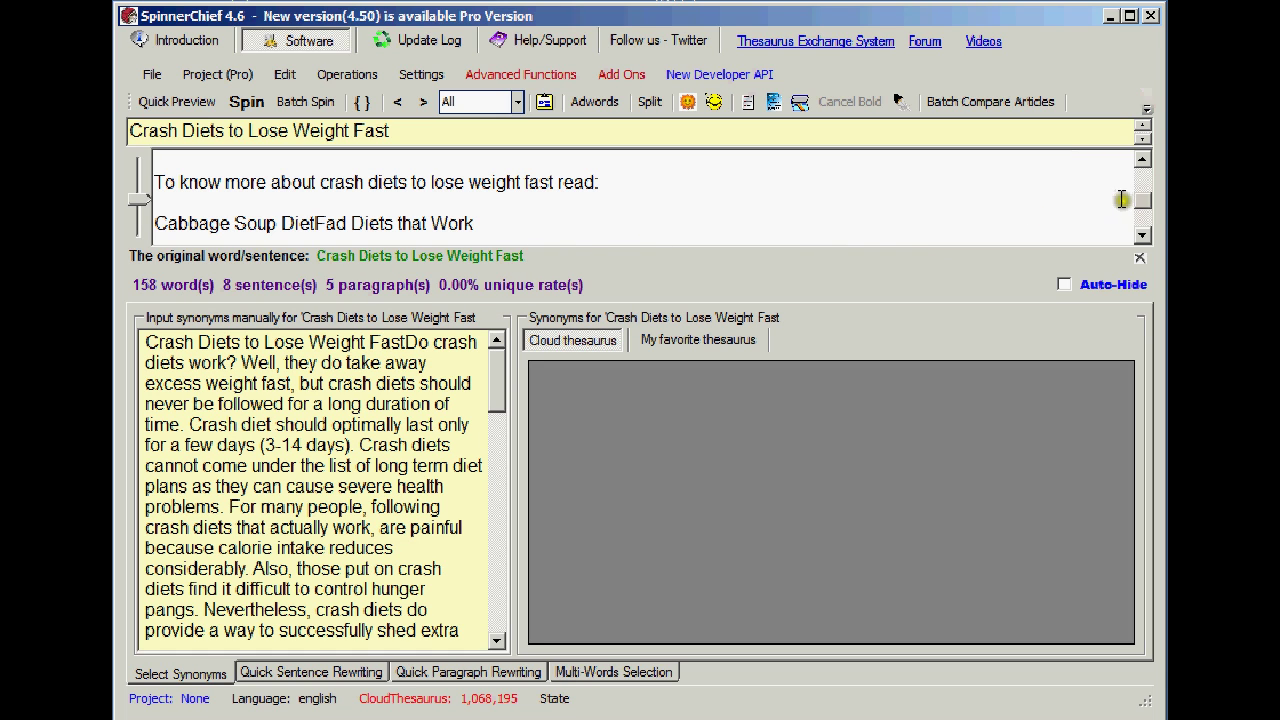
{"action": "left_click_drag", "start_coordinate": [1143, 200], "coordinate": [1143, 188]}
{"action": "left_click", "coordinate": [551, 186]}
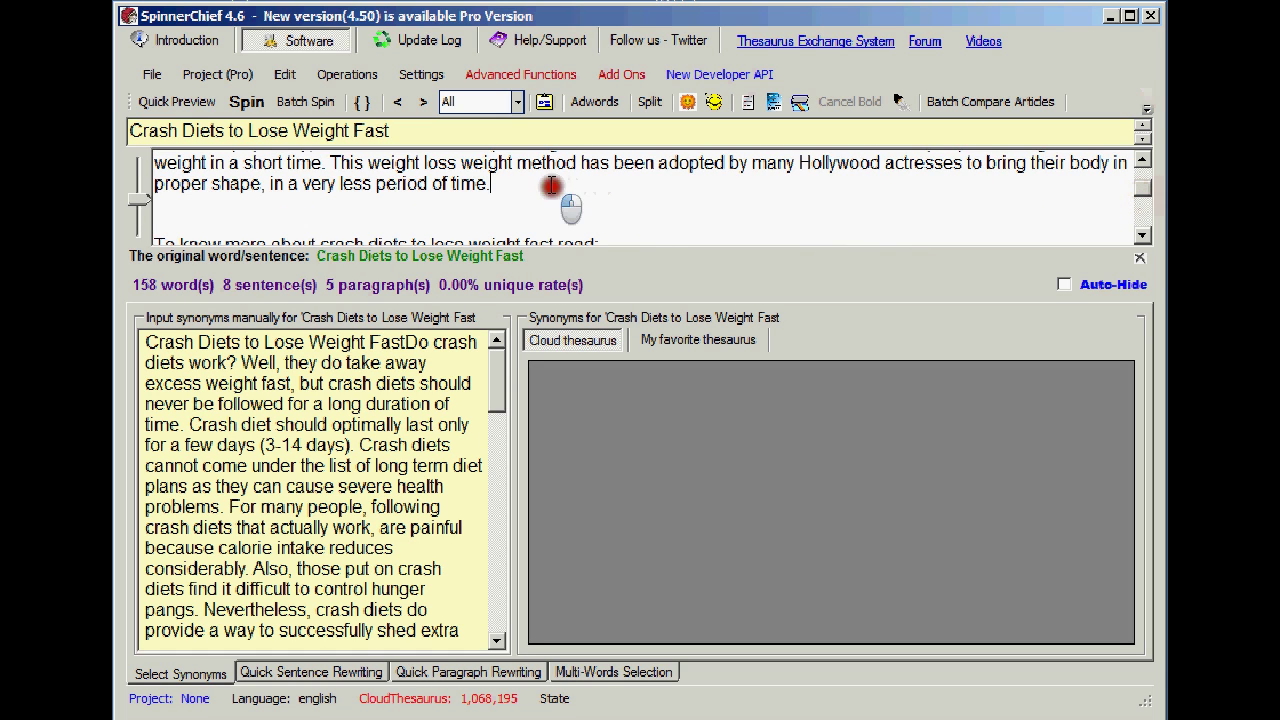
{"action": "left_click_drag", "start_coordinate": [551, 186], "coordinate": [1160, 235]}
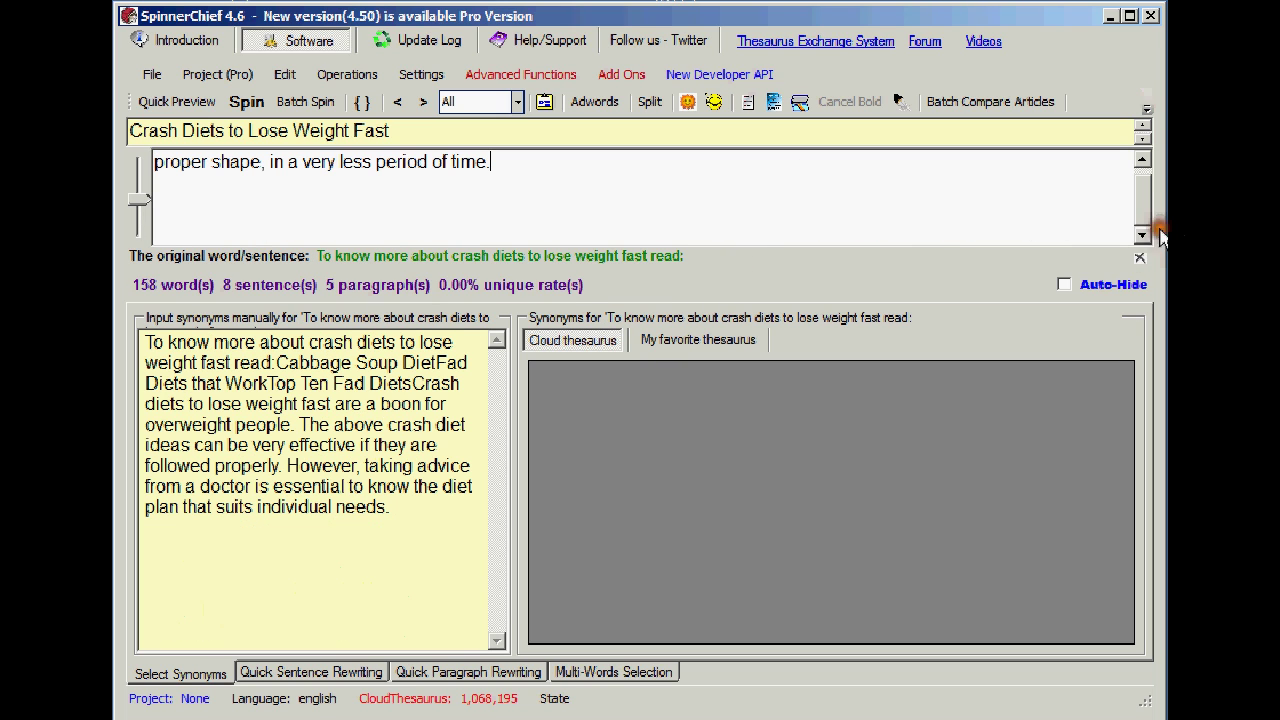
{"action": "scroll", "coordinate": [1140, 205], "scroll_direction": "up", "scroll_amount": 3}
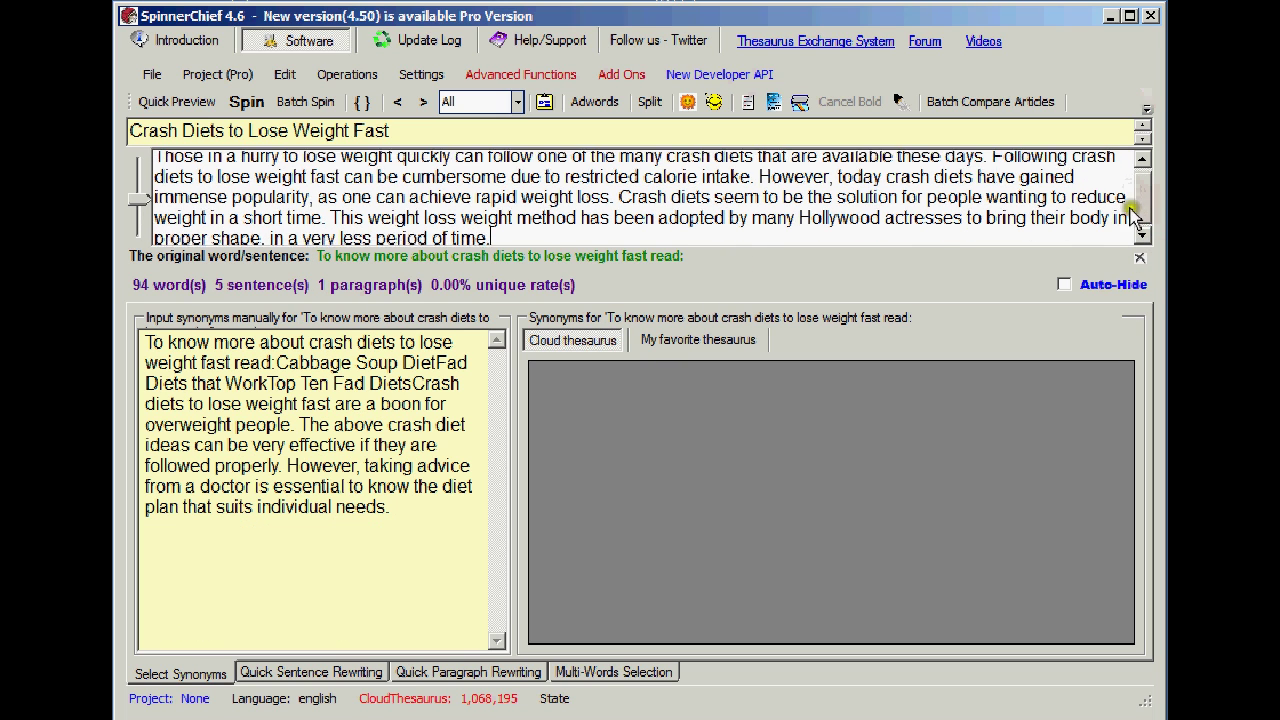
{"action": "scroll", "coordinate": [1135, 218], "scroll_direction": "up", "scroll_amount": 1}
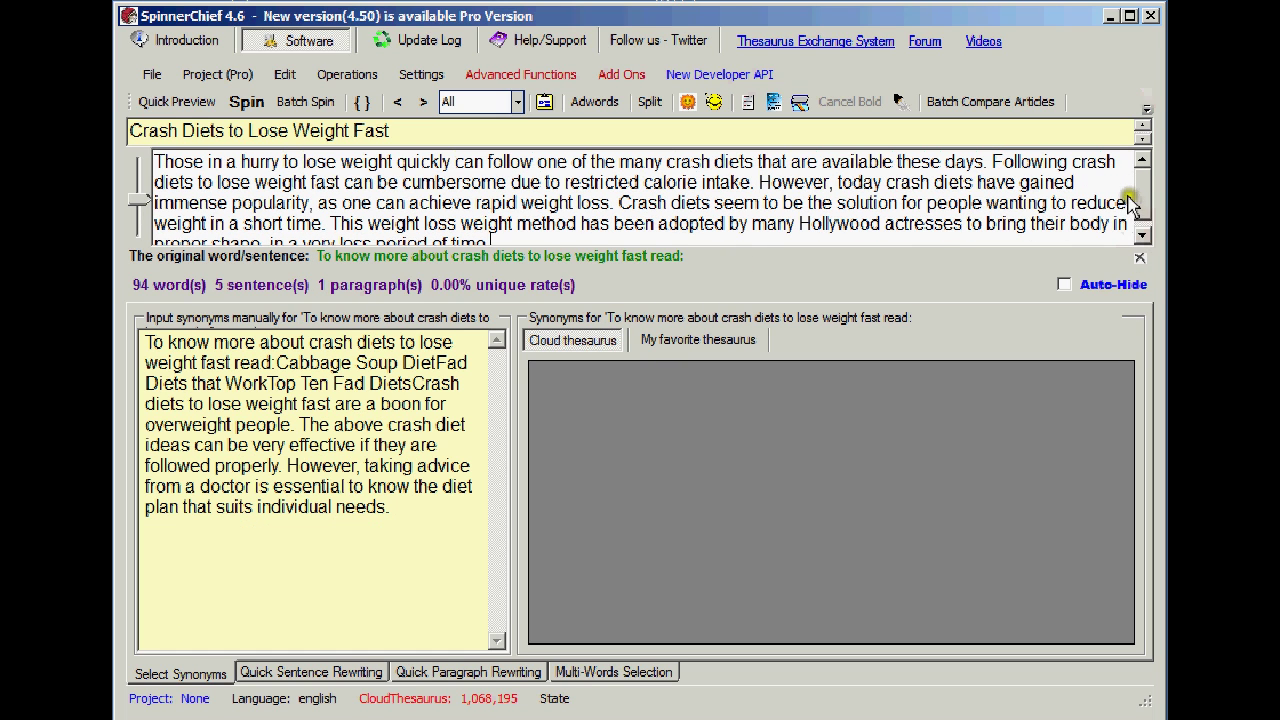
Review the basic and thesaurus spin settings, then spin one article using CloudThesaurus with phrase replacement of at least 2 words.
{"action": "left_click", "coordinate": [240, 105]}
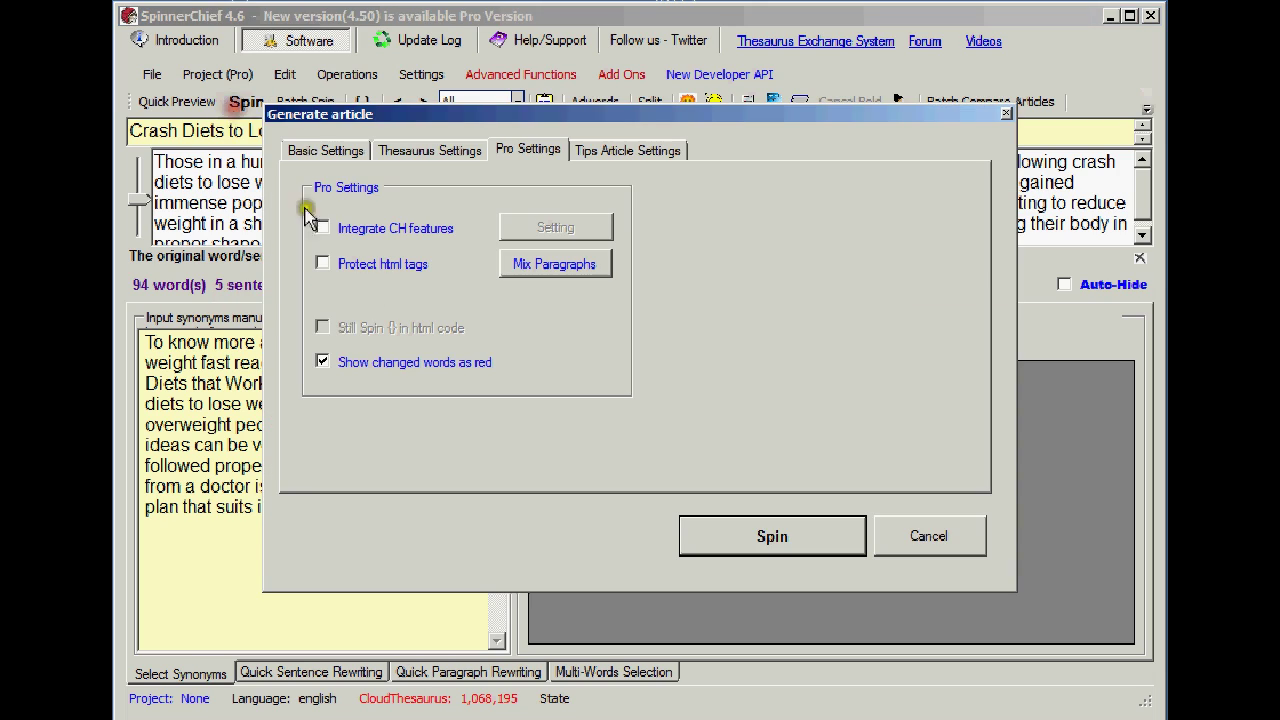
{"action": "left_click", "coordinate": [325, 148]}
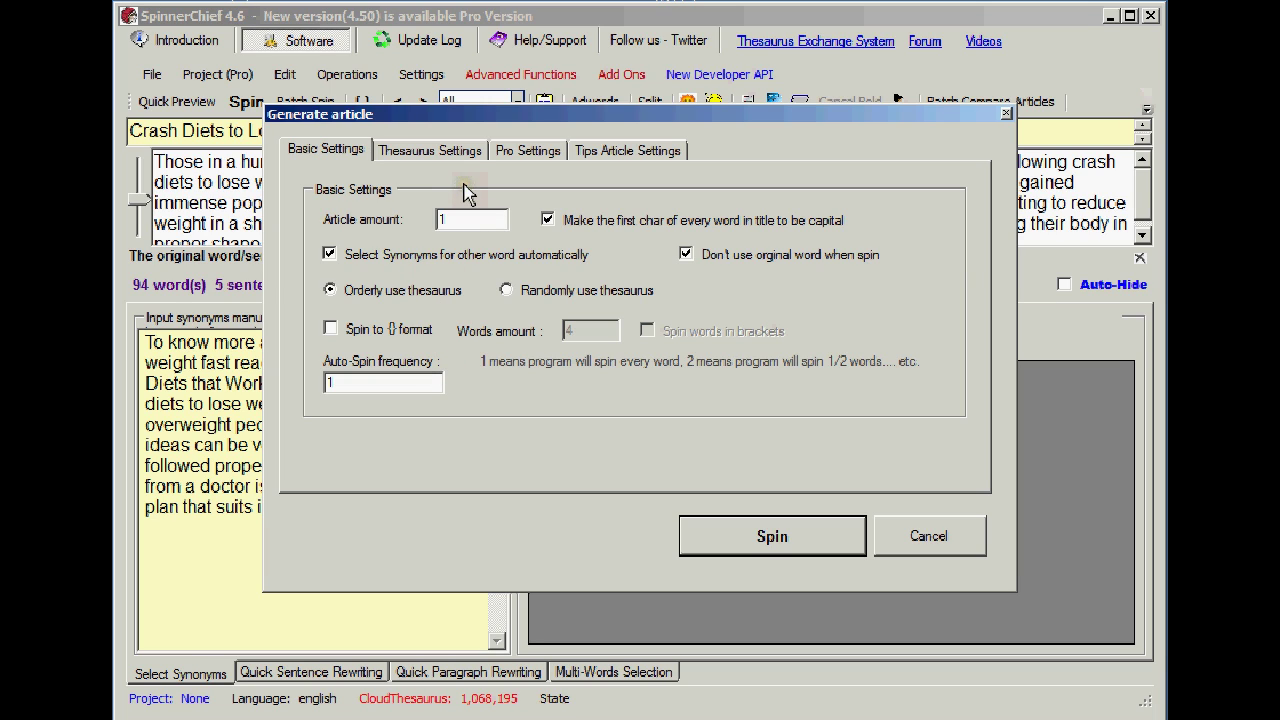
{"action": "left_click", "coordinate": [466, 151]}
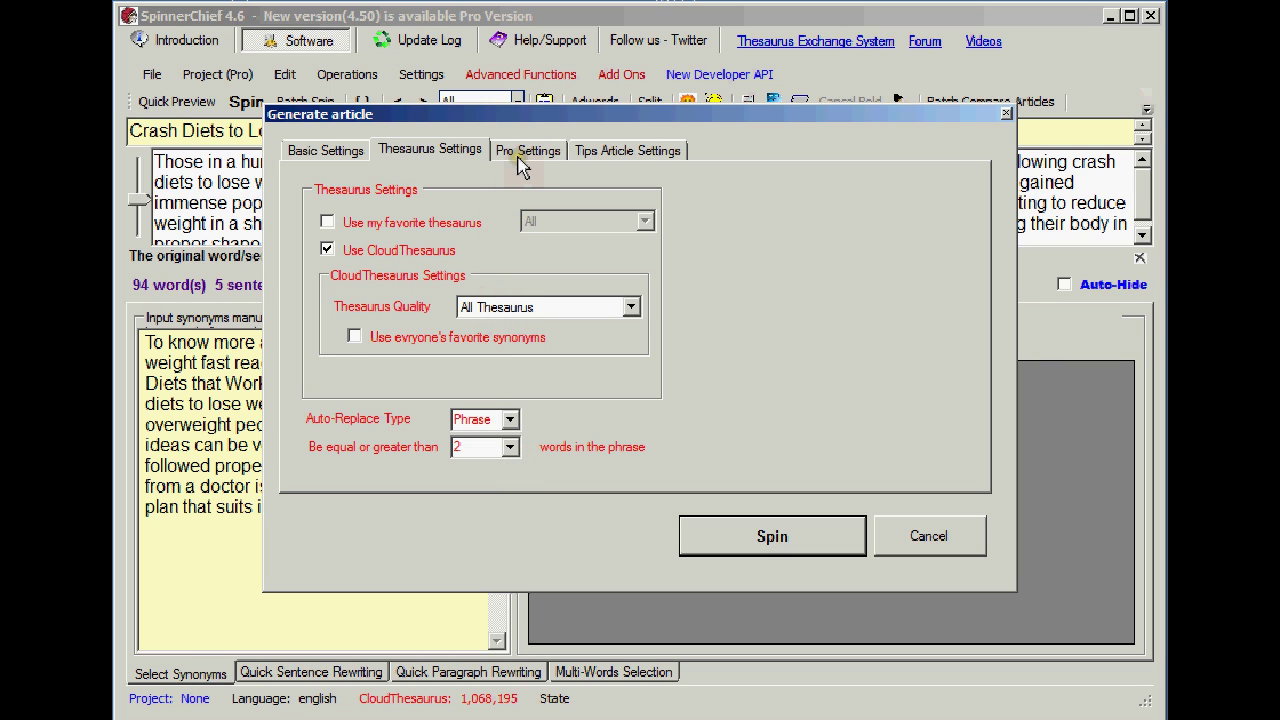
{"action": "left_click", "coordinate": [345, 150]}
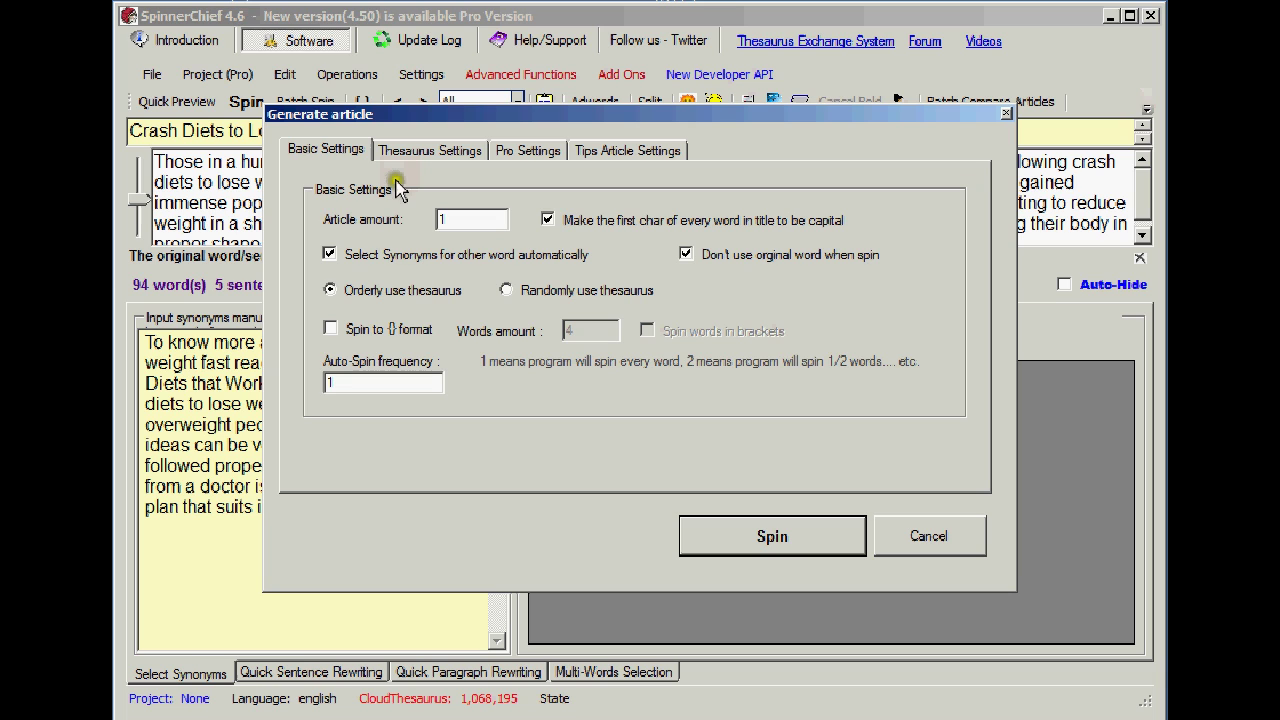
{"action": "left_click", "coordinate": [745, 541]}
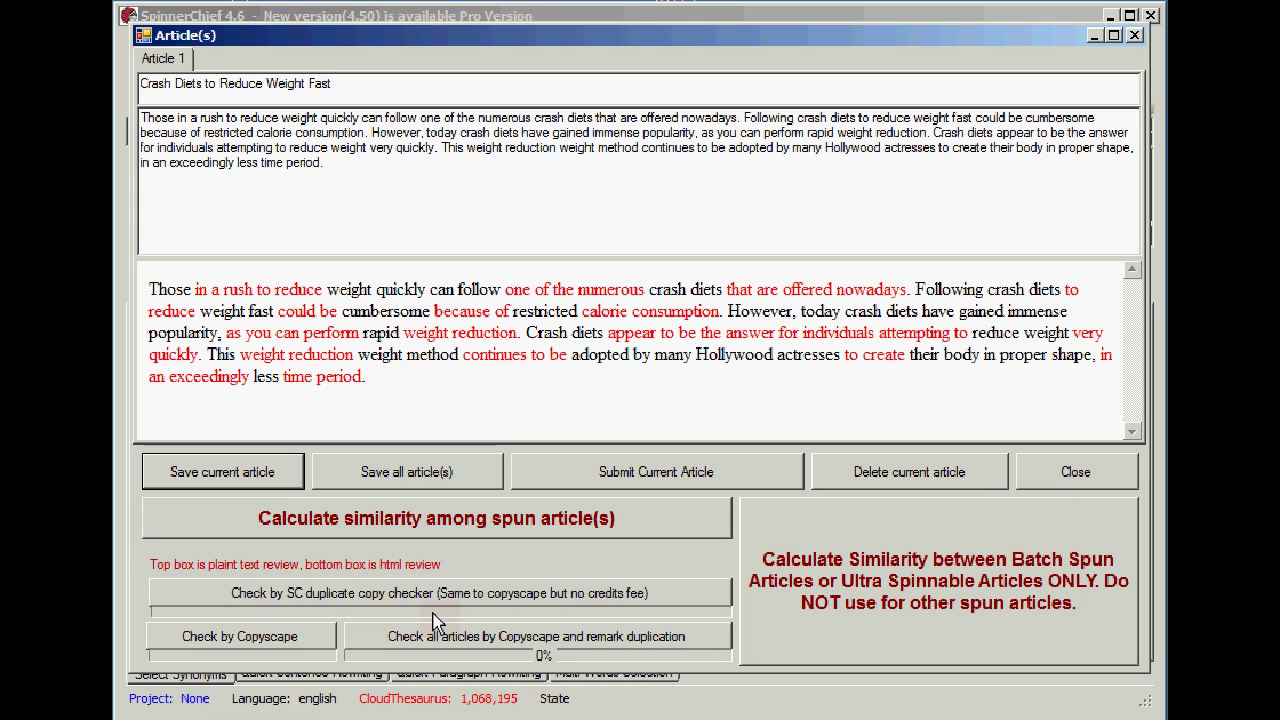
Check the spun article for duplication with Copyscape, then close the result and the spun article.
{"action": "left_click", "coordinate": [298, 637]}
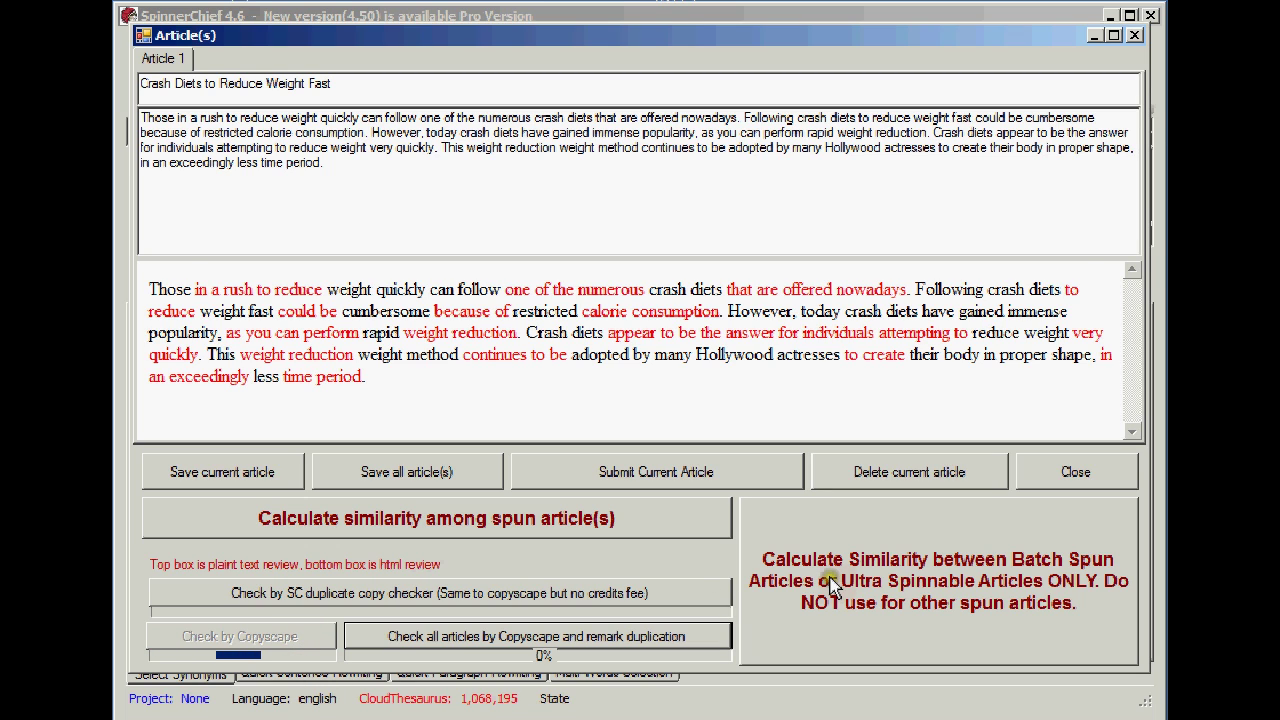
{"action": "left_click", "coordinate": [684, 570]}
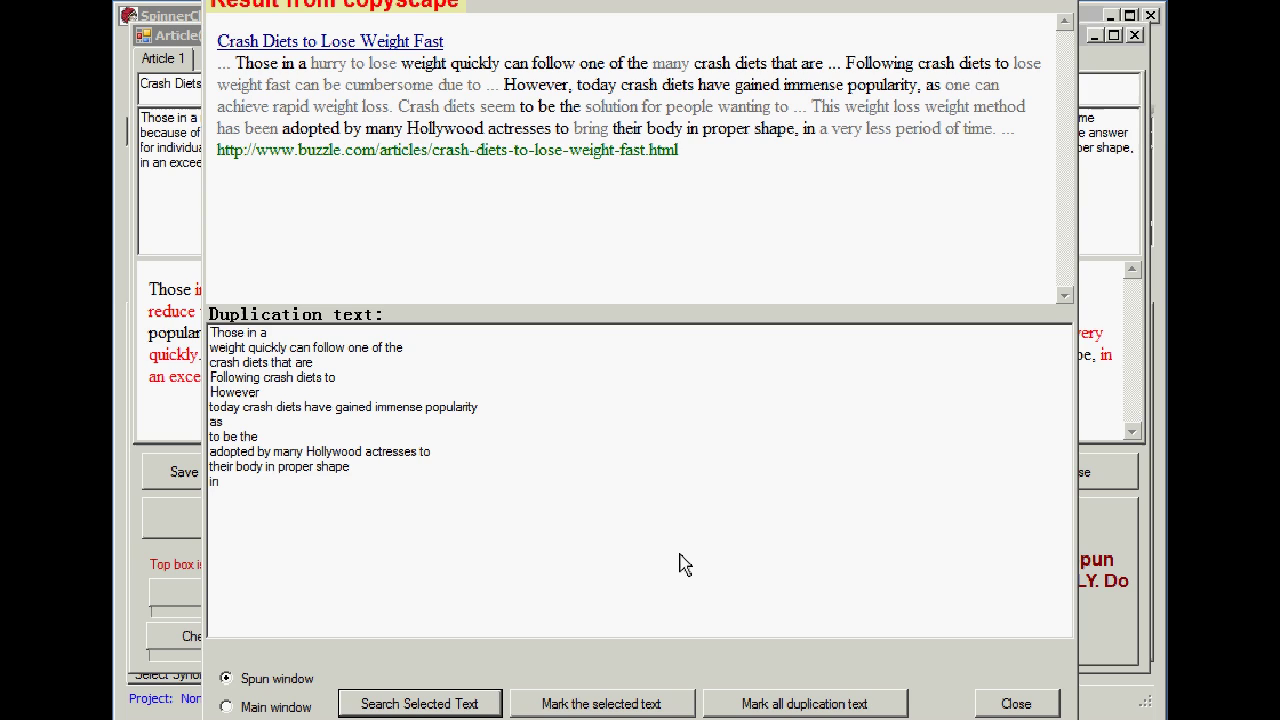
{"action": "left_click", "coordinate": [1067, 4]}
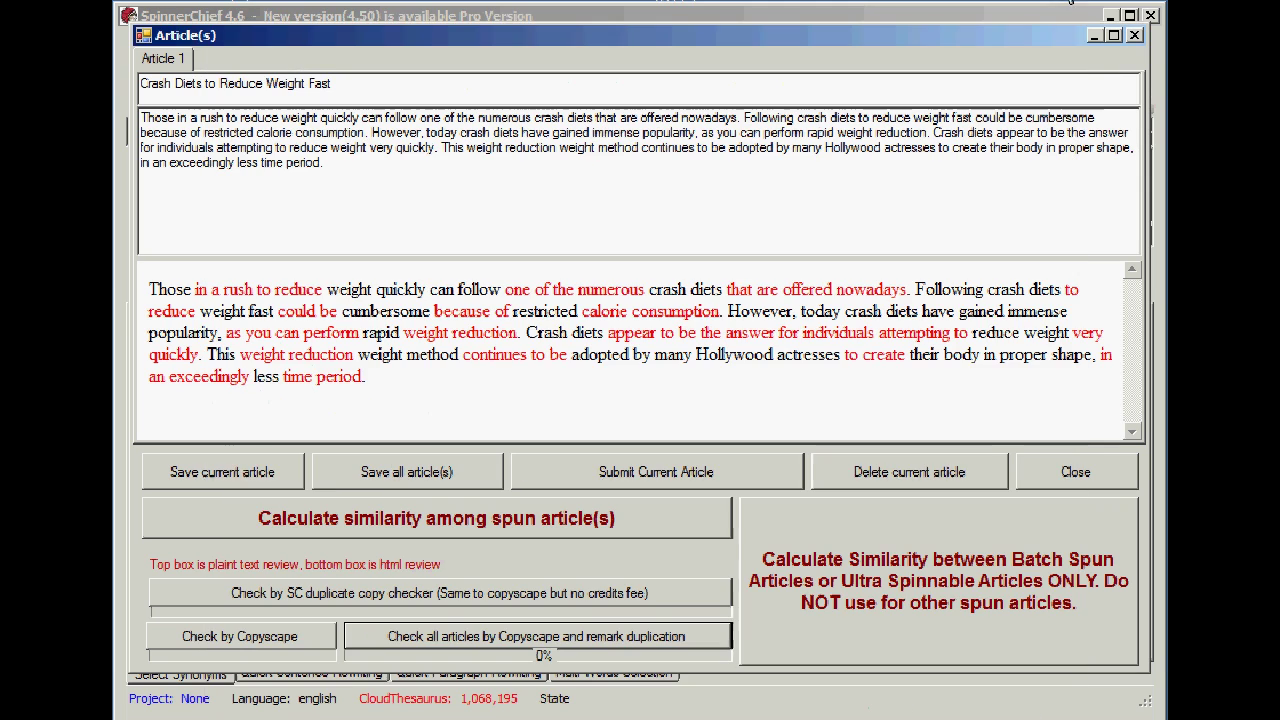
{"action": "left_click", "coordinate": [1134, 36]}
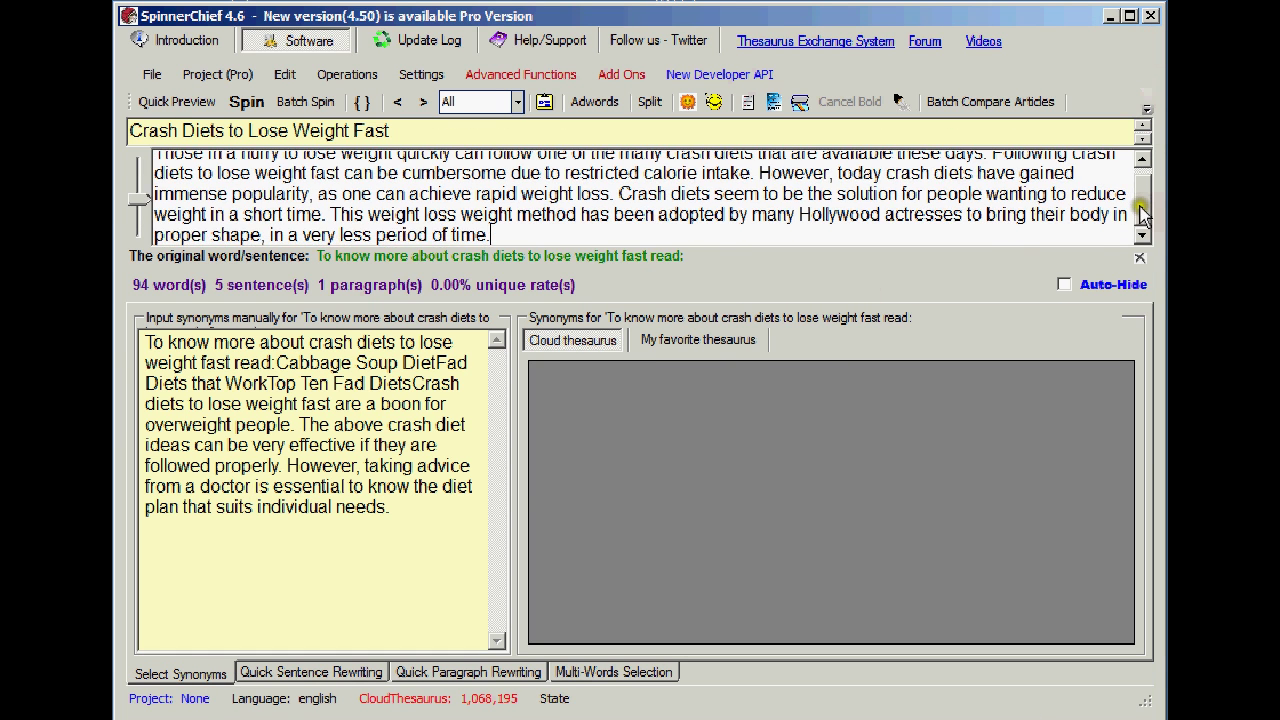
Identify synonyms in the article using CloudThesaurus, with Auto-Replace Type set to Phrase and the phrase length at 2 words.
{"action": "mouse_move", "coordinate": [1143, 200]}
{"action": "left_mouse_down"}
{"action": "mouse_move", "coordinate": [1143, 212]}
{"action": "mouse_move", "coordinate": [1142, 200]}
{"action": "left_mouse_up"}
{"action": "left_click", "coordinate": [347, 75]}
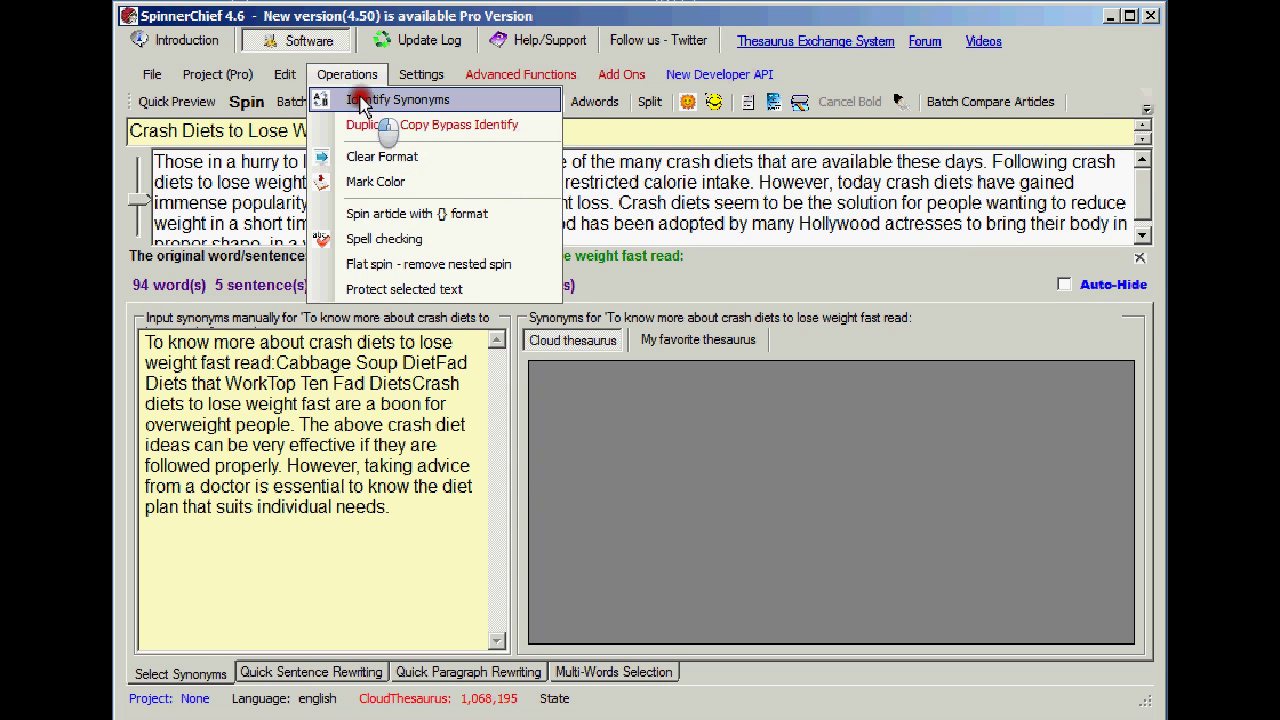
{"action": "left_click", "coordinate": [362, 100]}
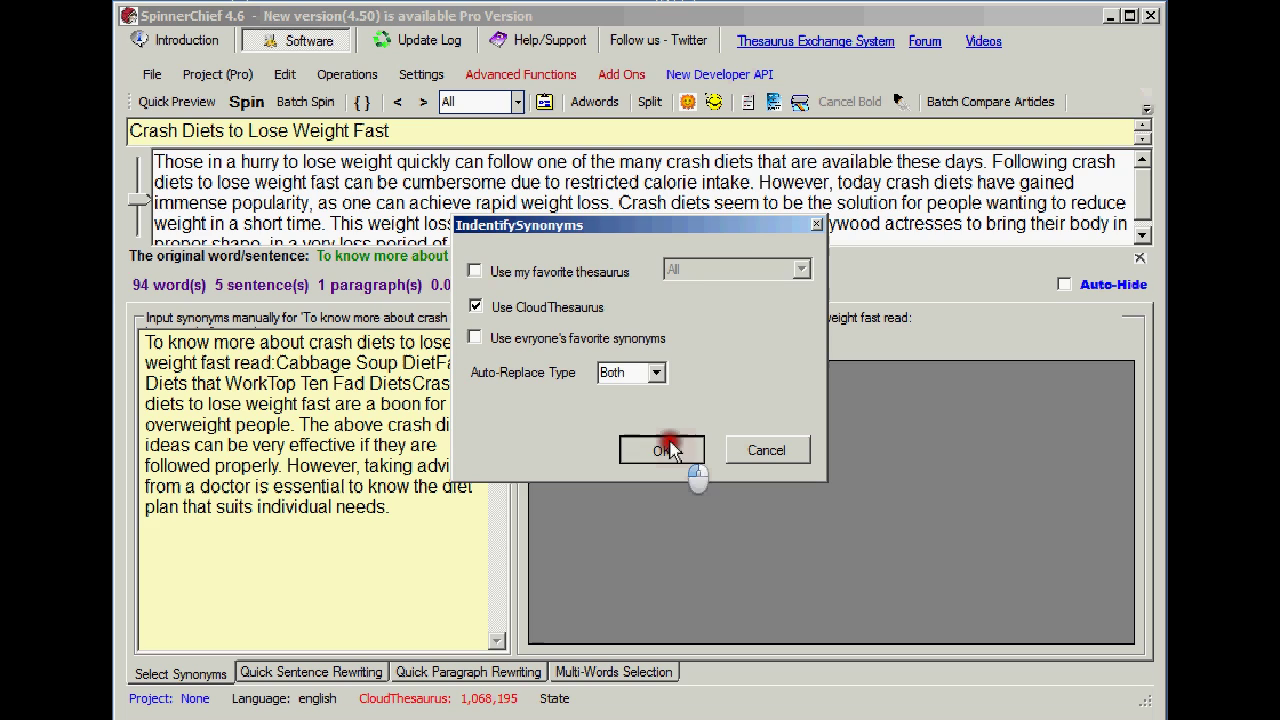
{"action": "left_click", "coordinate": [644, 370]}
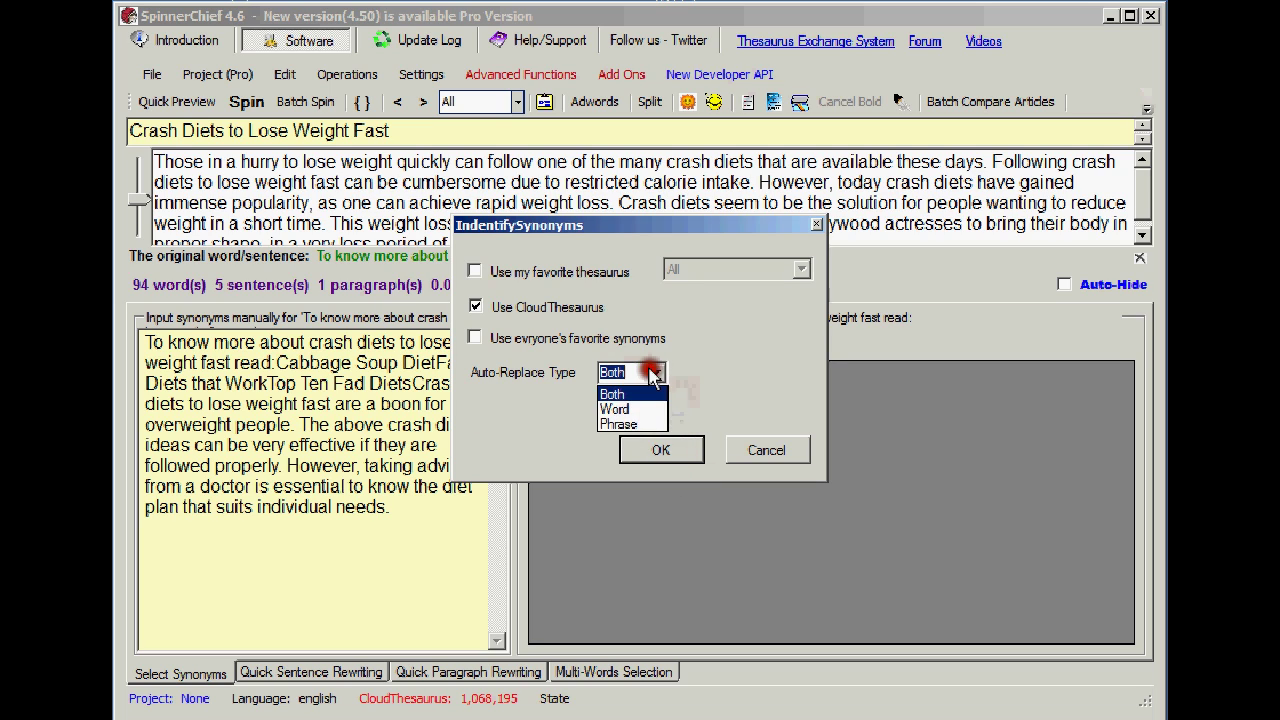
{"action": "left_click", "coordinate": [638, 423]}
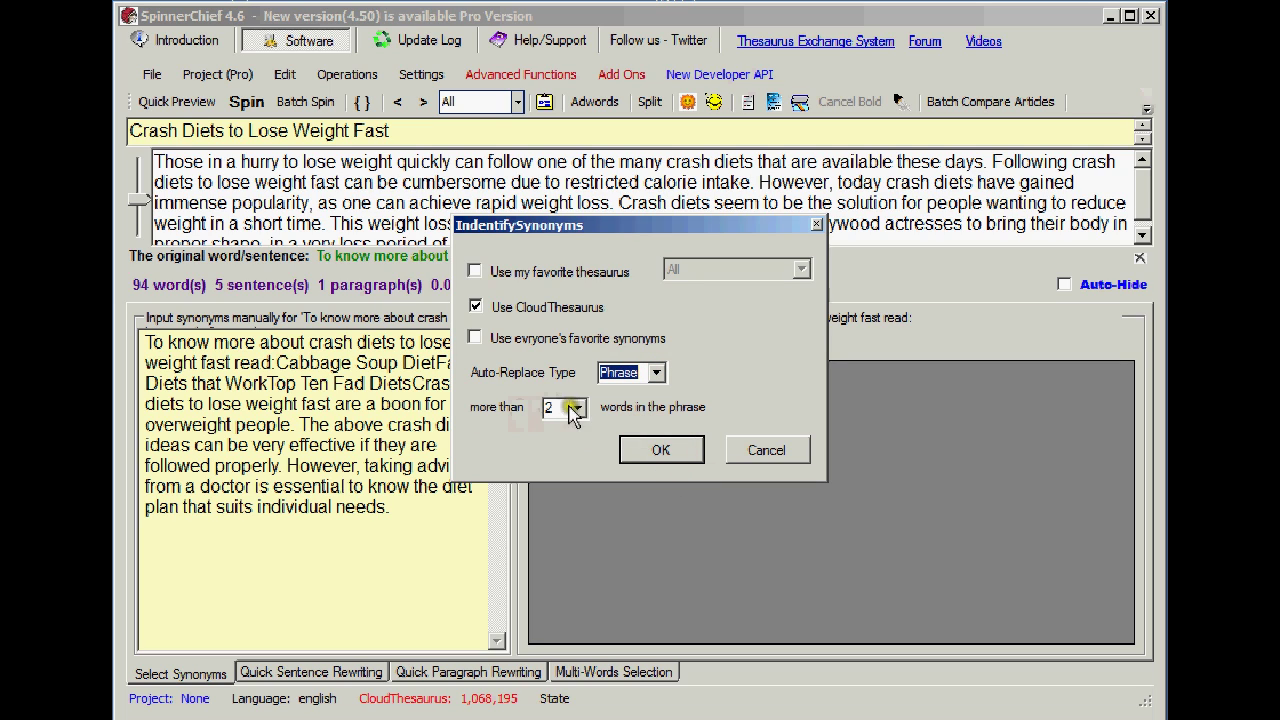
{"action": "left_click", "coordinate": [645, 452]}
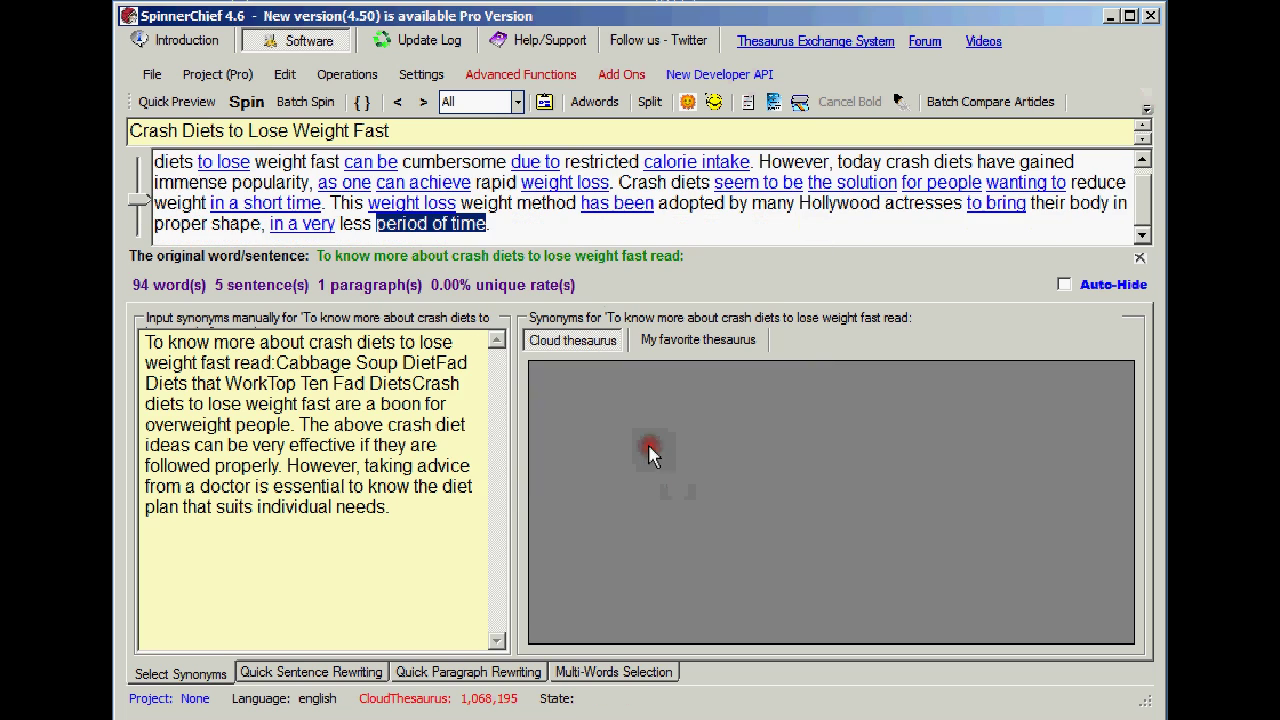
{"action": "left_click_drag", "start_coordinate": [1150, 205], "coordinate": [1147, 188]}
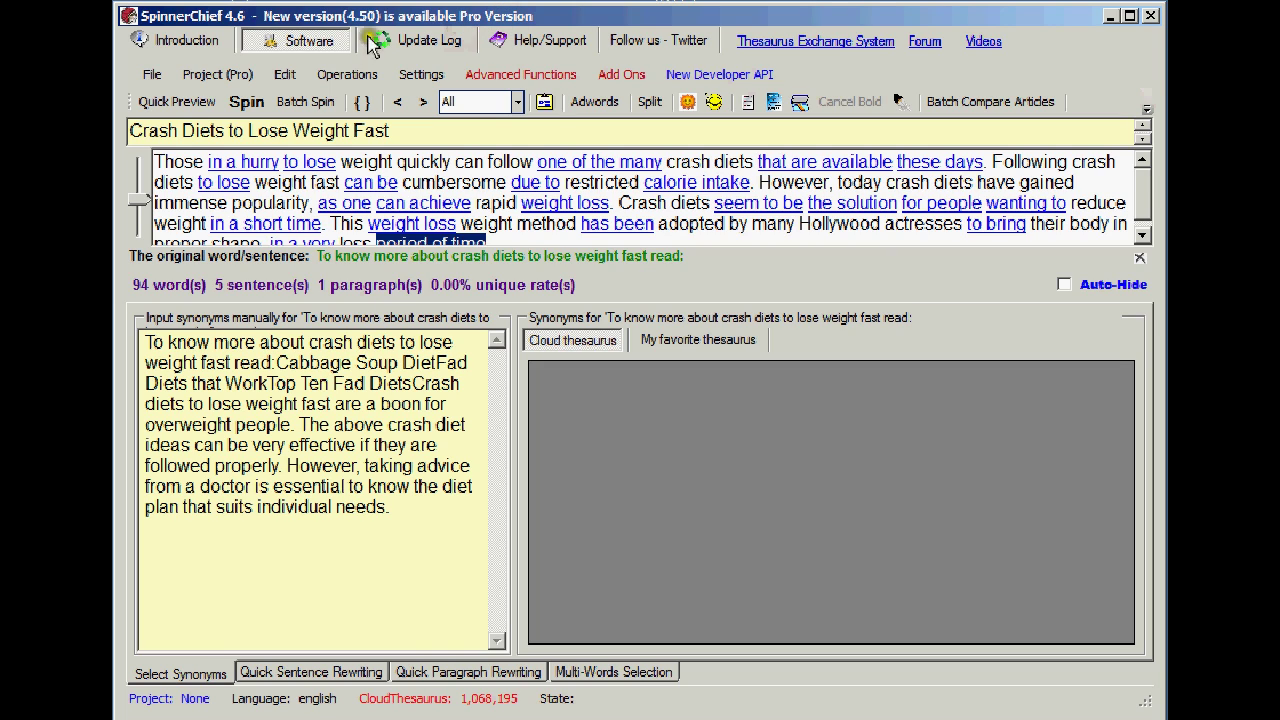
Run Duplicate Copy Bypass Identify on the article with an identify frequency of 3.
{"action": "left_click", "coordinate": [350, 76]}
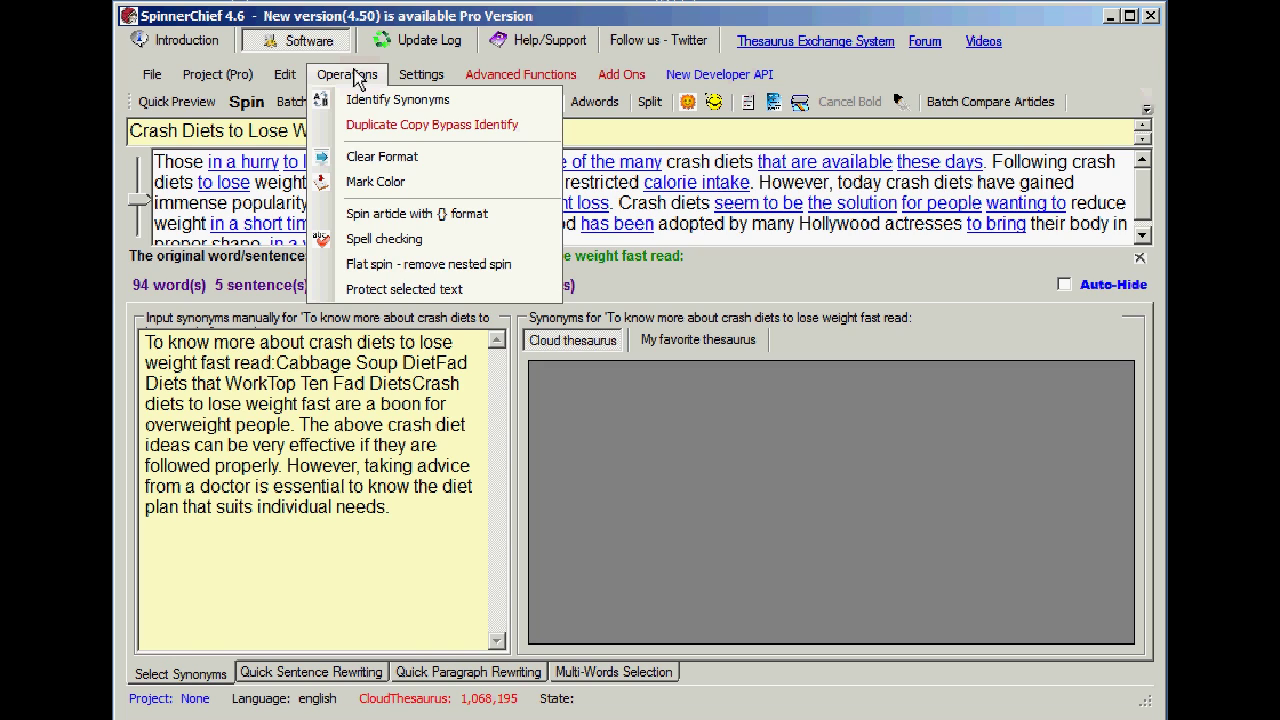
{"action": "left_click", "coordinate": [389, 131]}
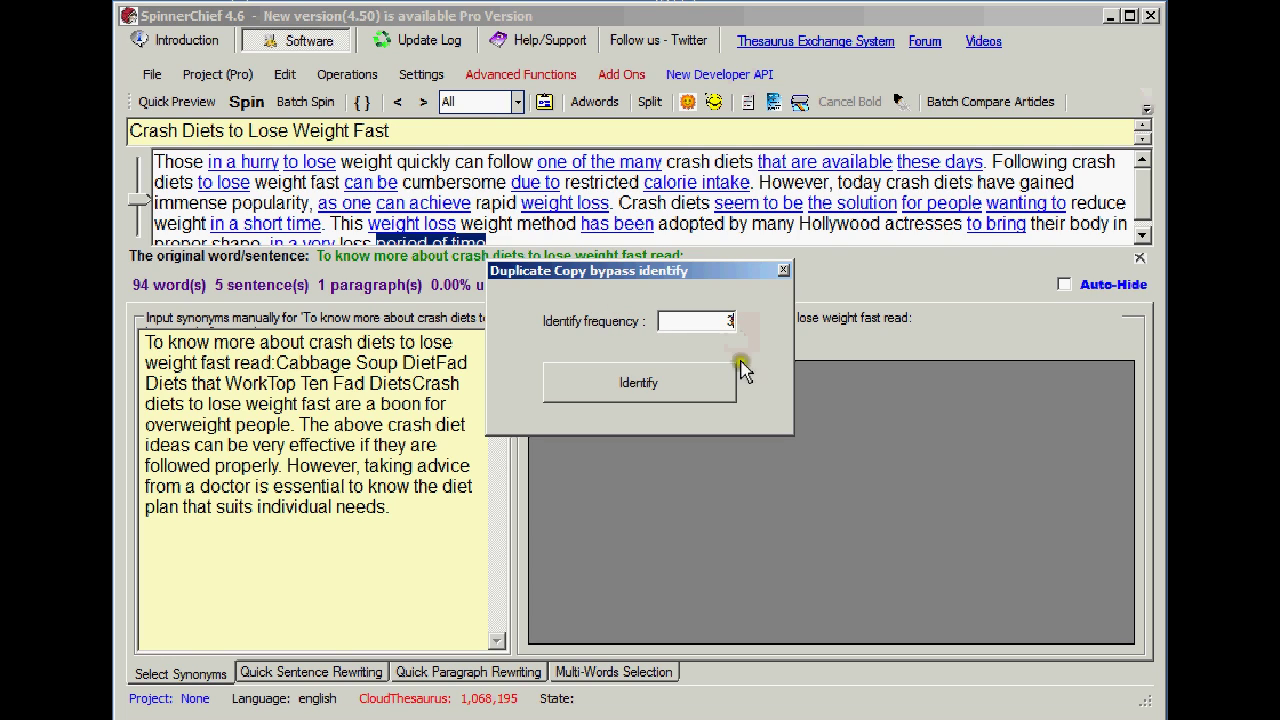
{"action": "left_click", "coordinate": [658, 390]}
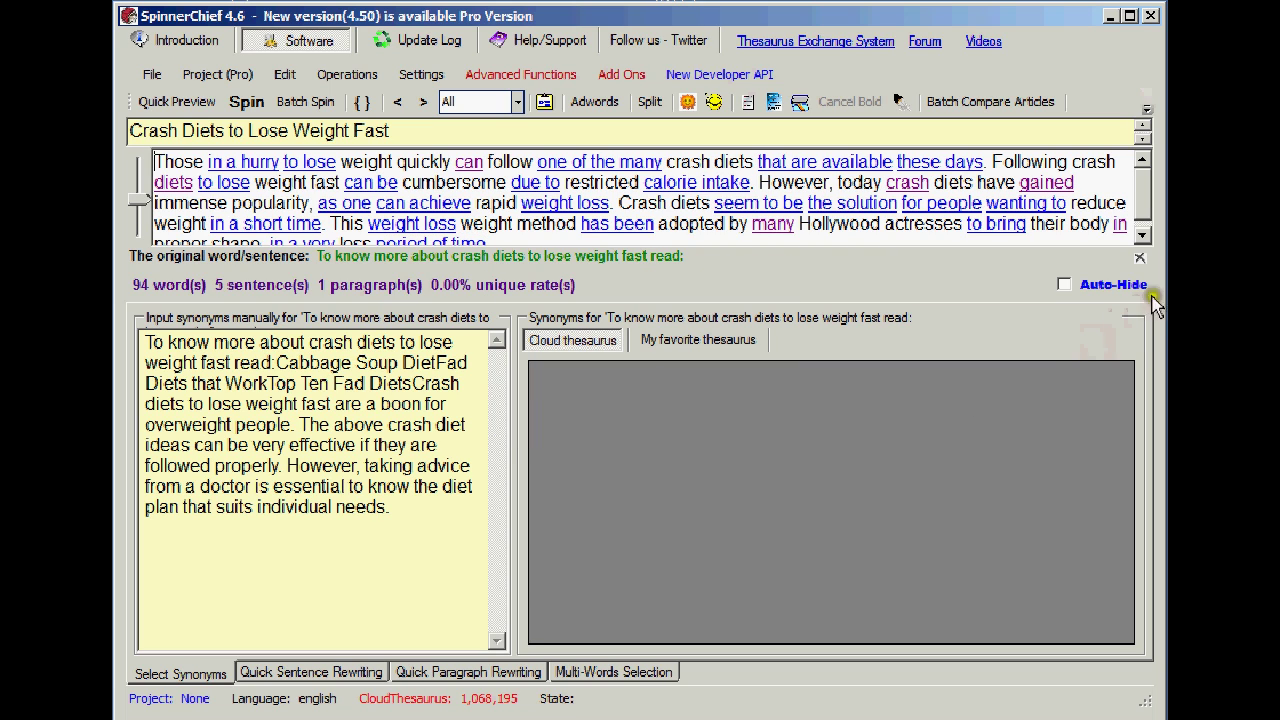
{"action": "scroll", "coordinate": [1145, 205], "scroll_direction": "down", "scroll_amount": 1}
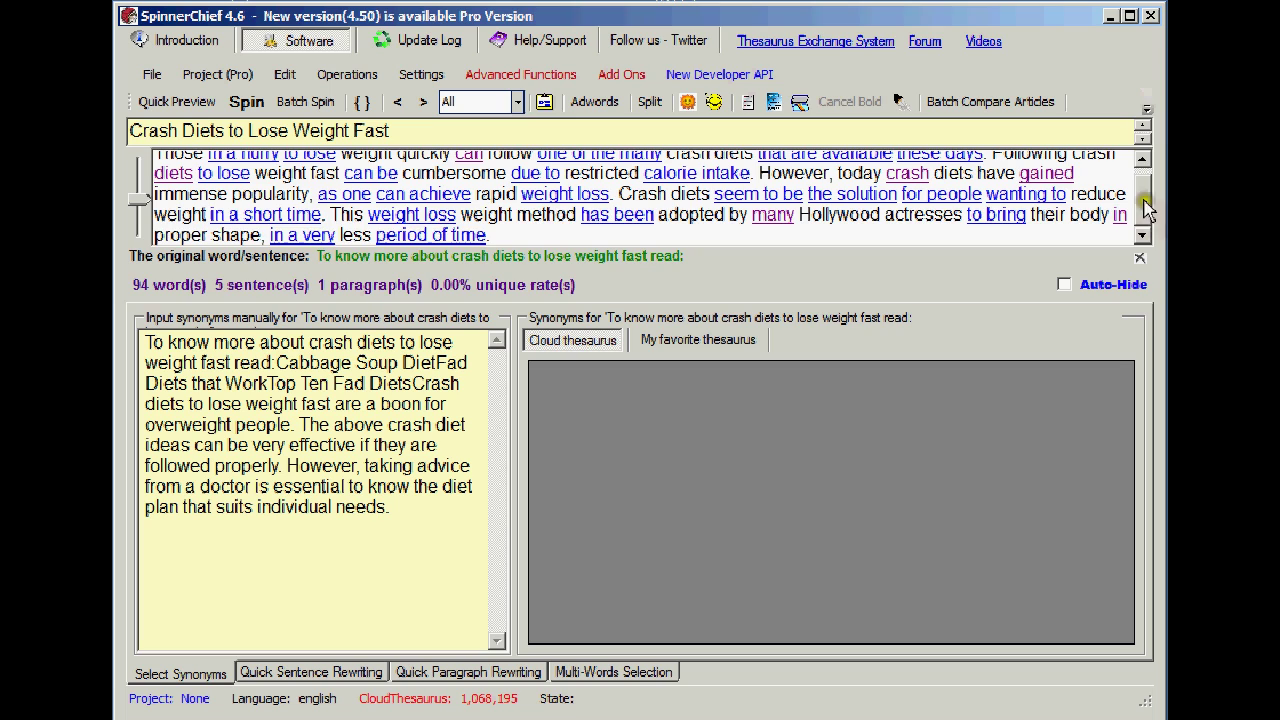
{"action": "scroll", "coordinate": [1143, 190], "scroll_direction": "up", "scroll_amount": 1}
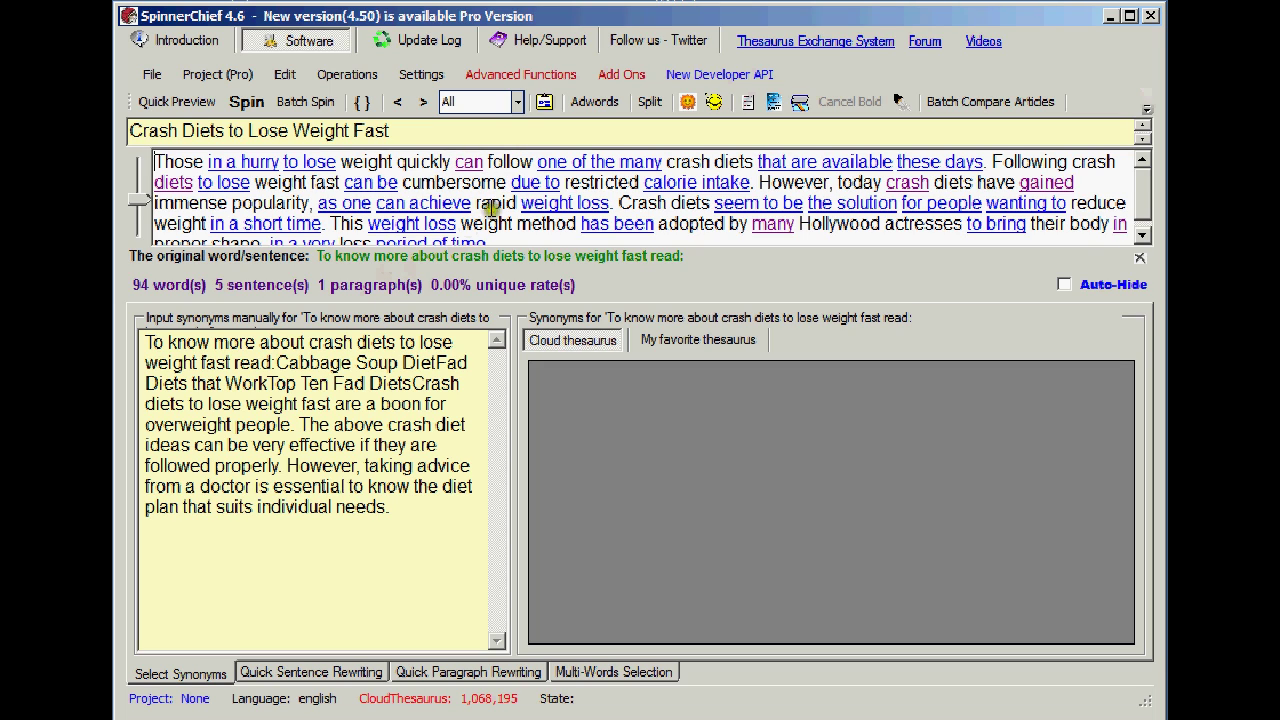
Limit word navigation to Purple and add "may" from the cloud thesaurus as a synonym for "can" in the first sentence.
{"action": "left_click", "coordinate": [517, 102]}
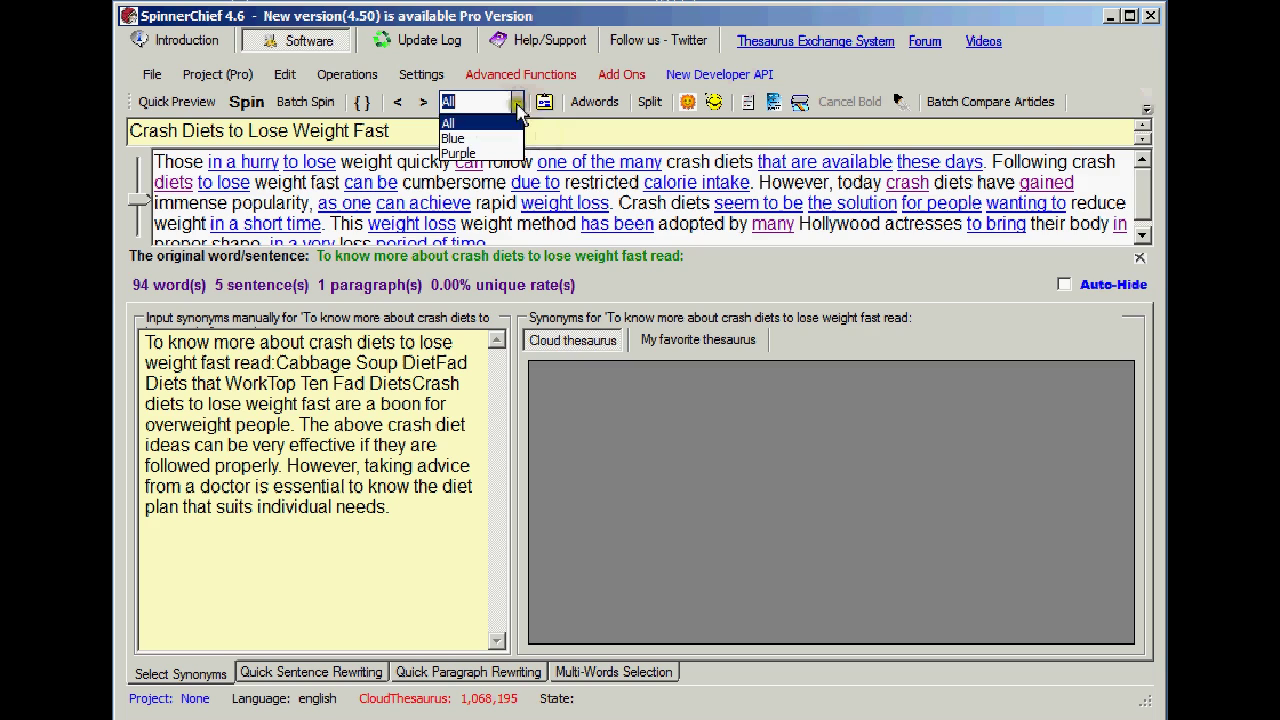
{"action": "left_click", "coordinate": [495, 155]}
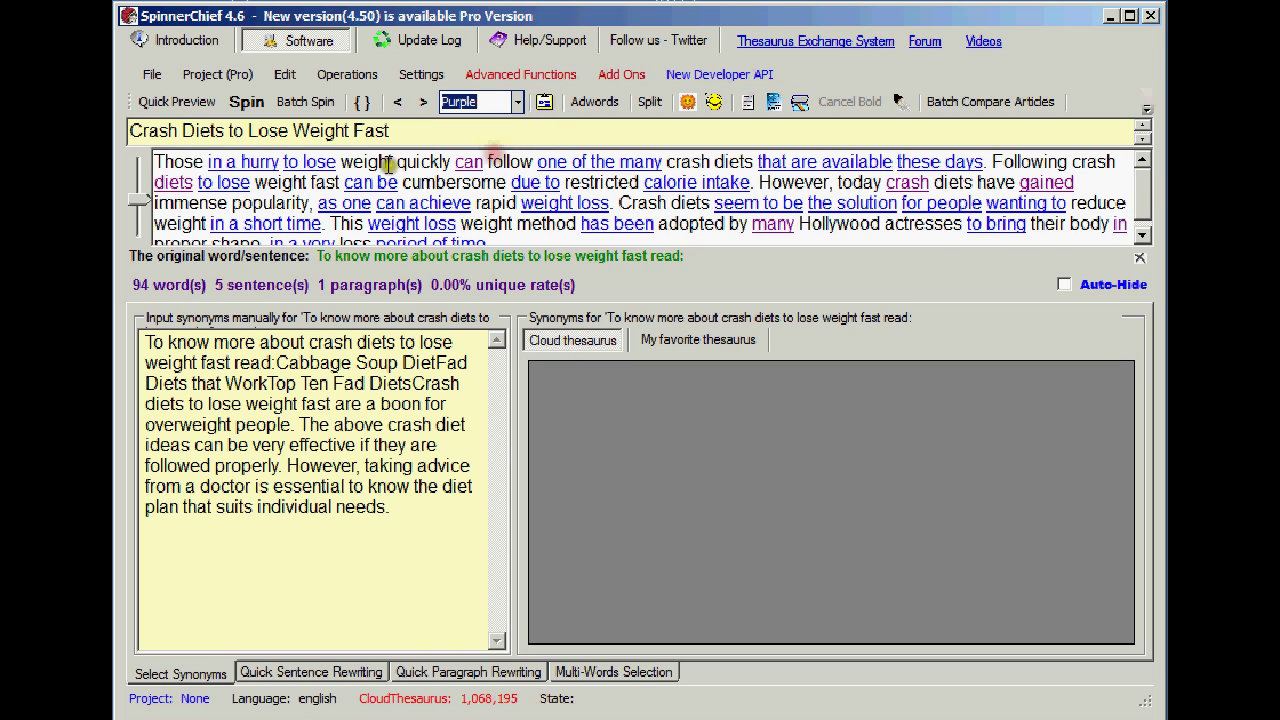
{"action": "left_click", "coordinate": [154, 161]}
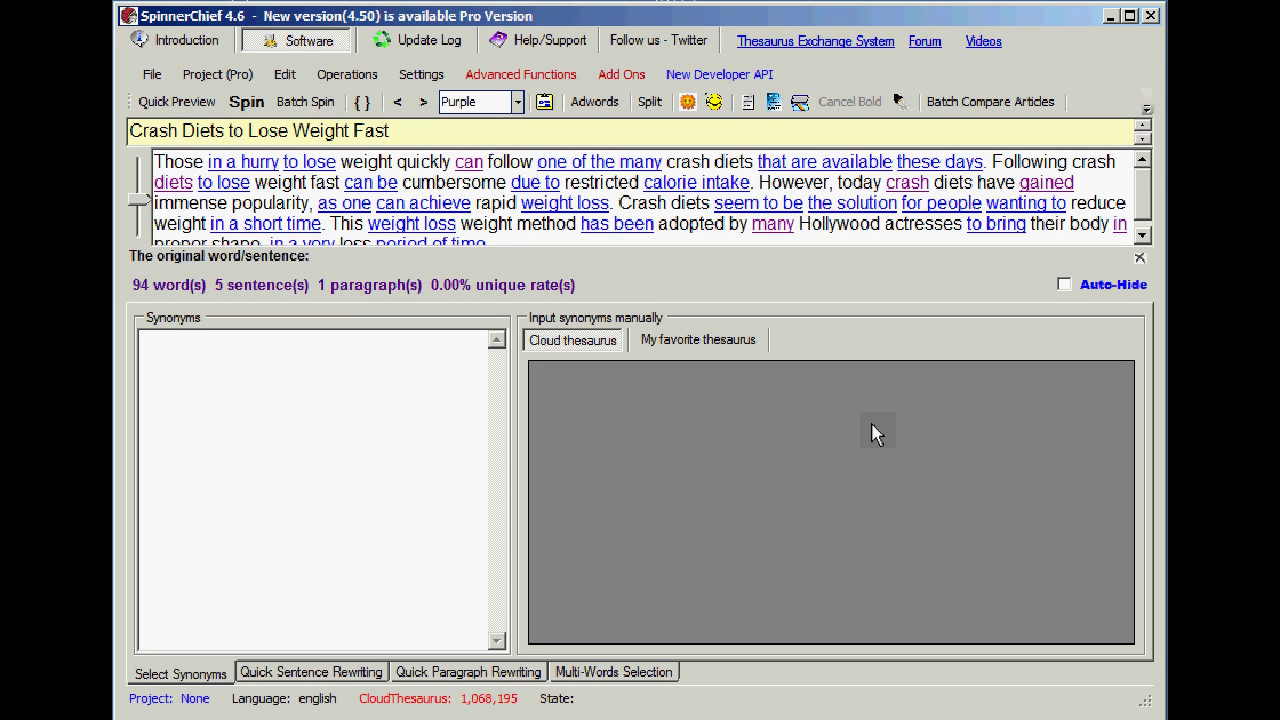
{"action": "key", "text": "ctrl+Right"}
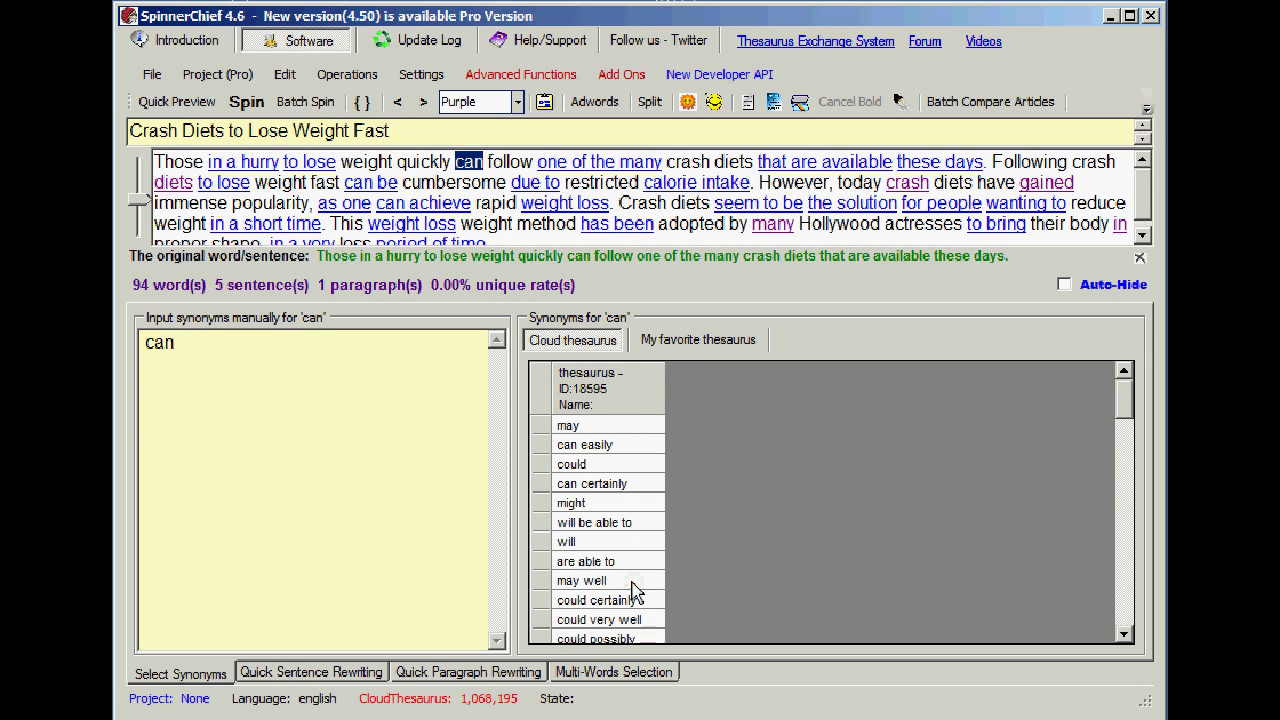
{"action": "left_click", "coordinate": [602, 428]}
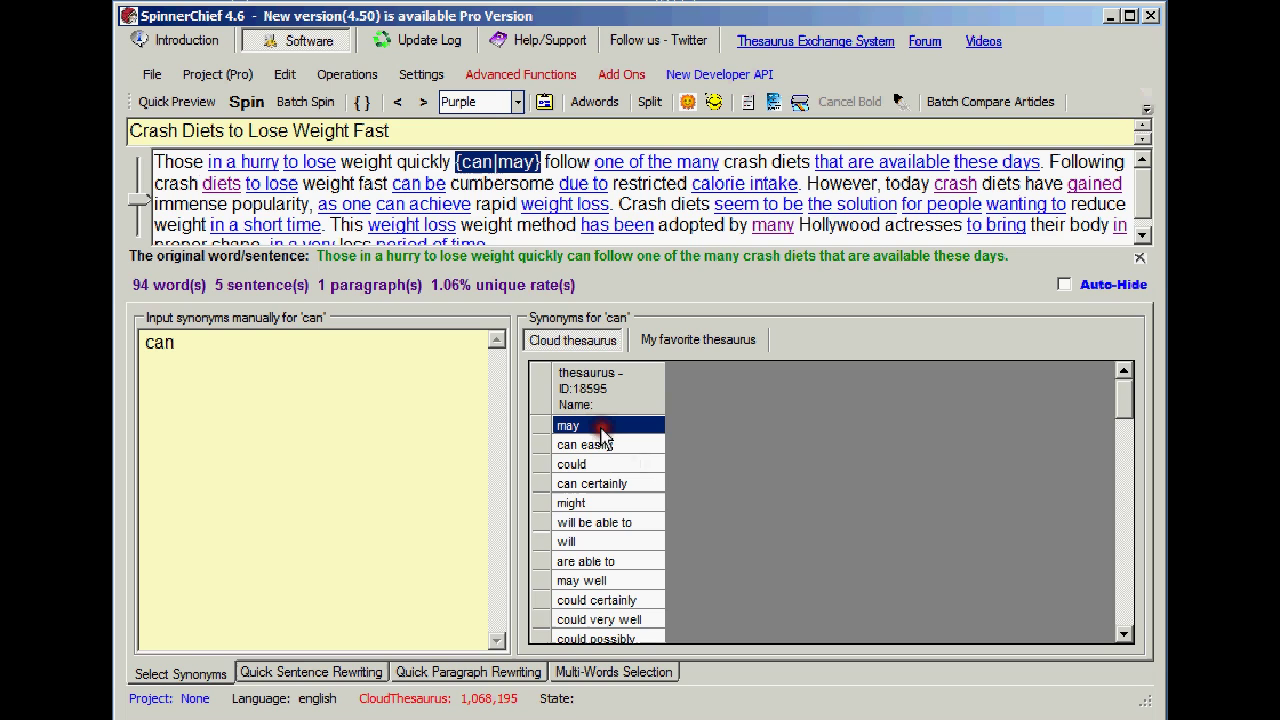
Add the cloud-thesaurus synonyms "diet programs" for "diets", "impact" for "crash" and "acquired" for "gained" to the purple words.
{"action": "key", "text": "ctrl+Right"}
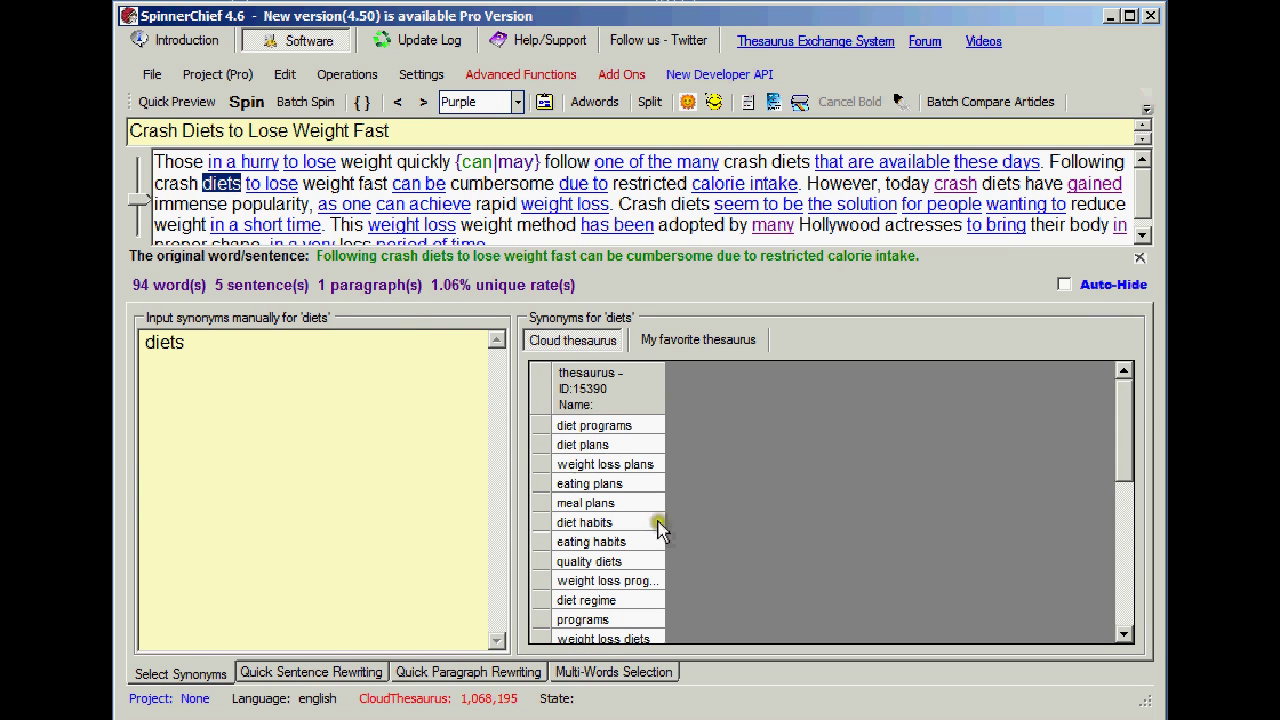
{"action": "left_click", "coordinate": [605, 428]}
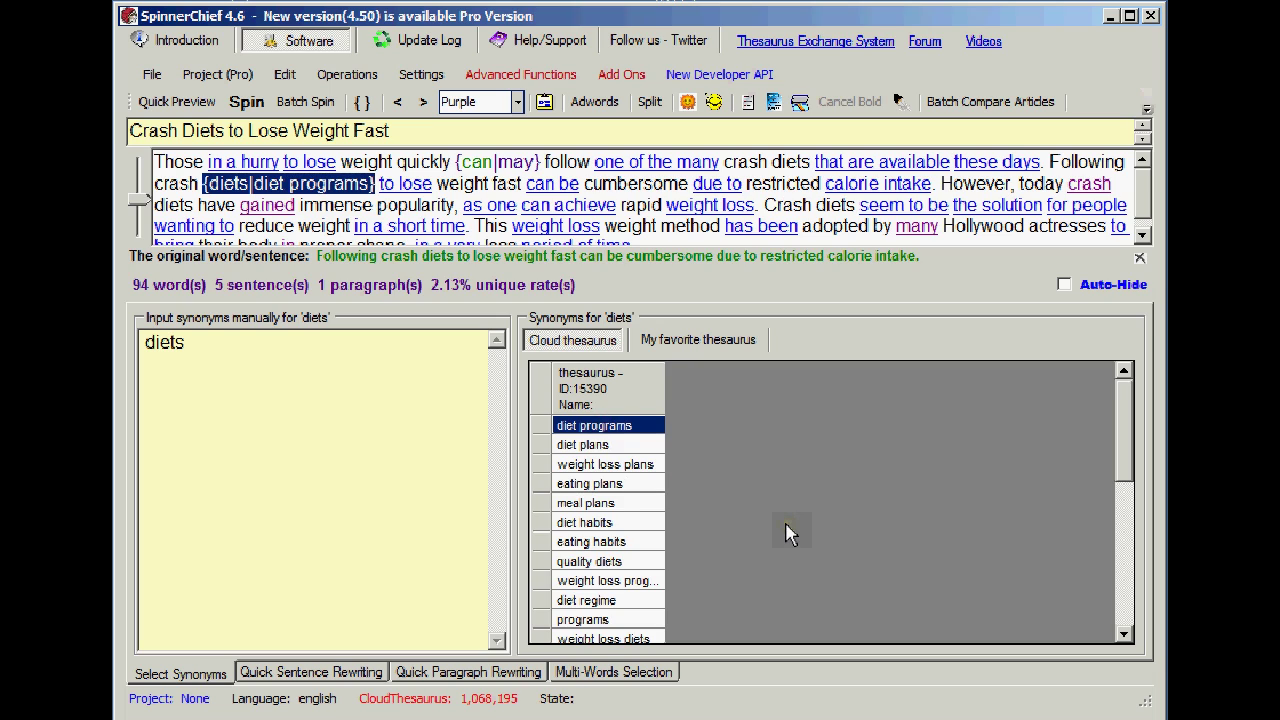
{"action": "key", "text": "ctrl+Right"}
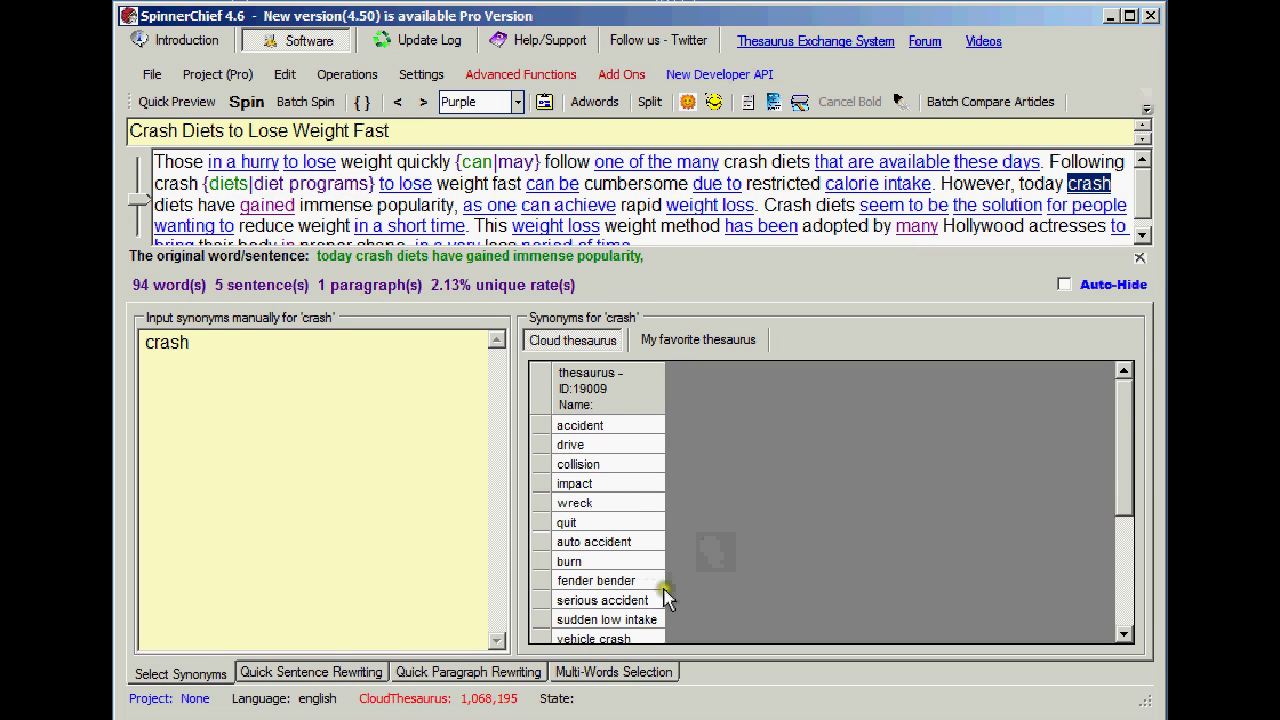
{"action": "left_click", "coordinate": [575, 483]}
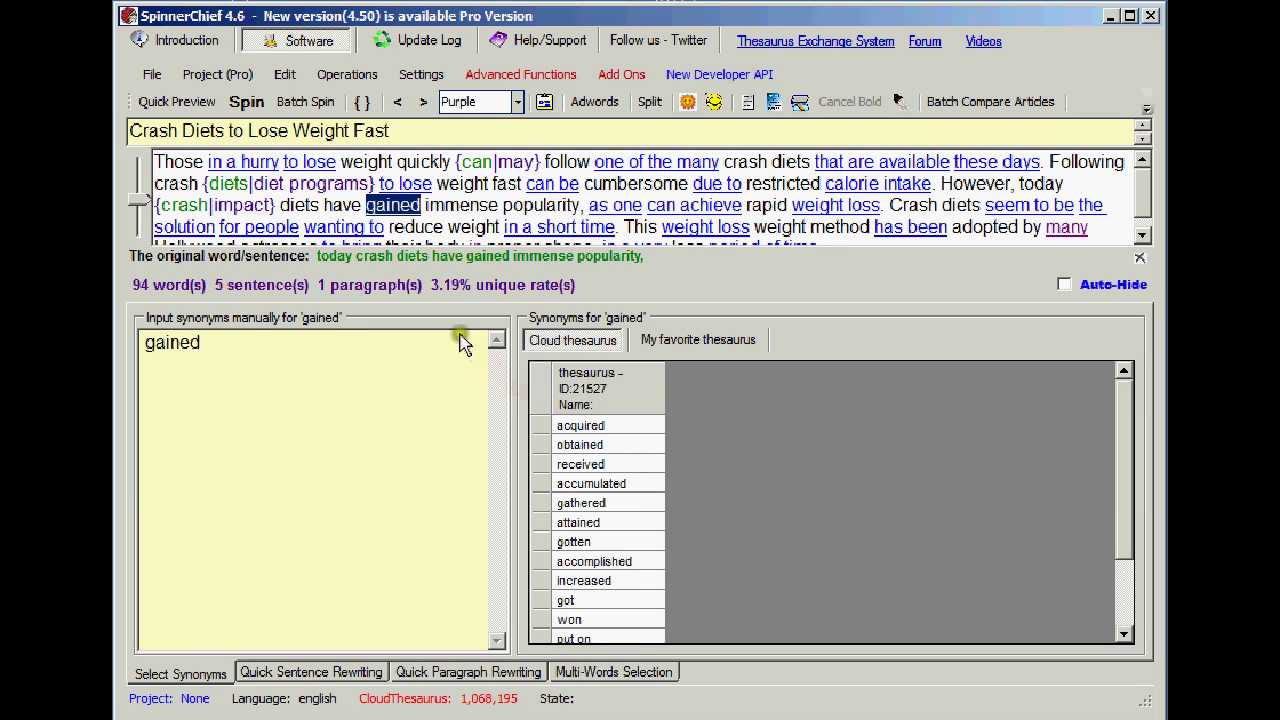
{"action": "left_click", "coordinate": [590, 425]}
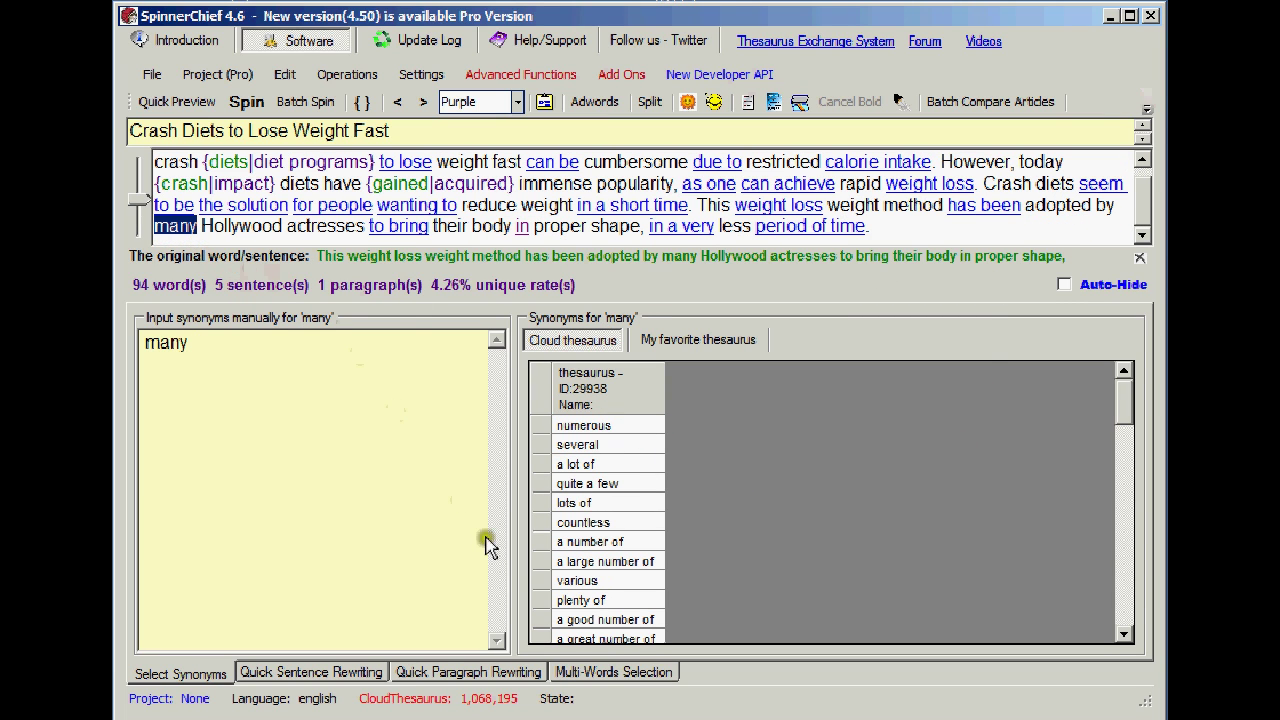
Add the synonyms "numerous" for "many" and "into" for "in" to the sentence about Hollywood actresses.
{"action": "left_click", "coordinate": [590, 425]}
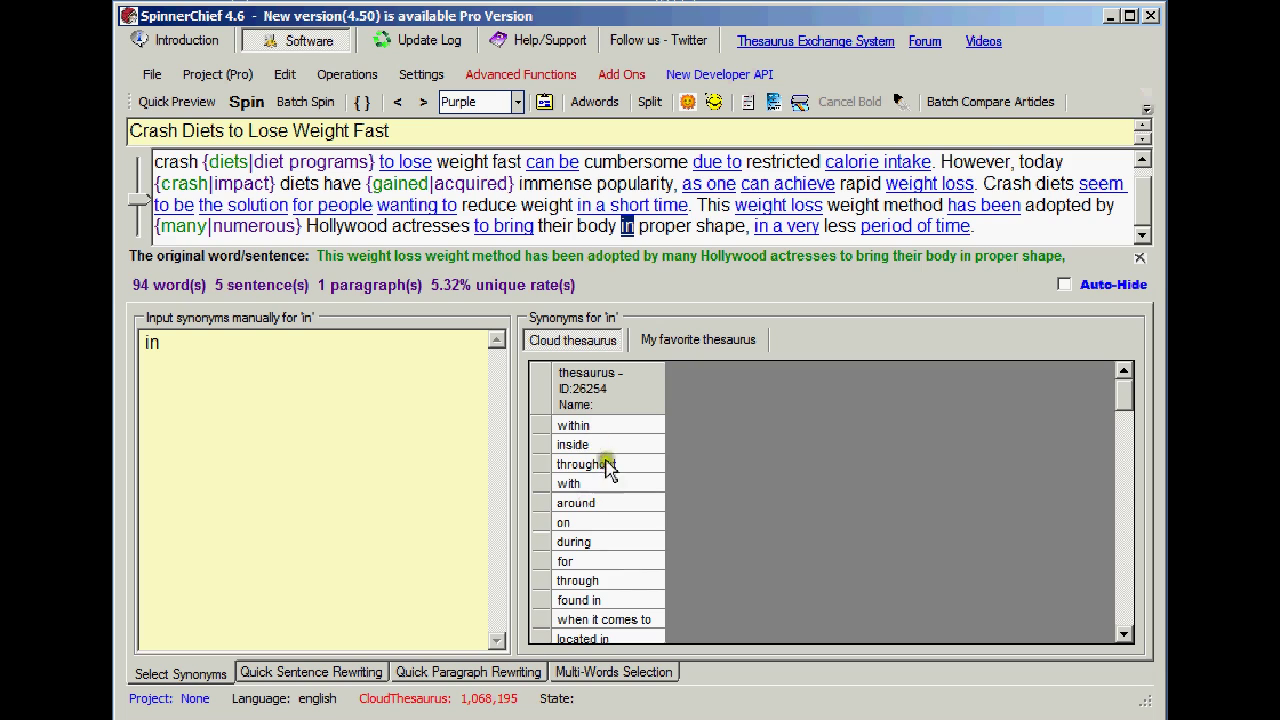
{"action": "left_click", "coordinate": [1120, 558]}
{"action": "double_click", "coordinate": [541, 505]}
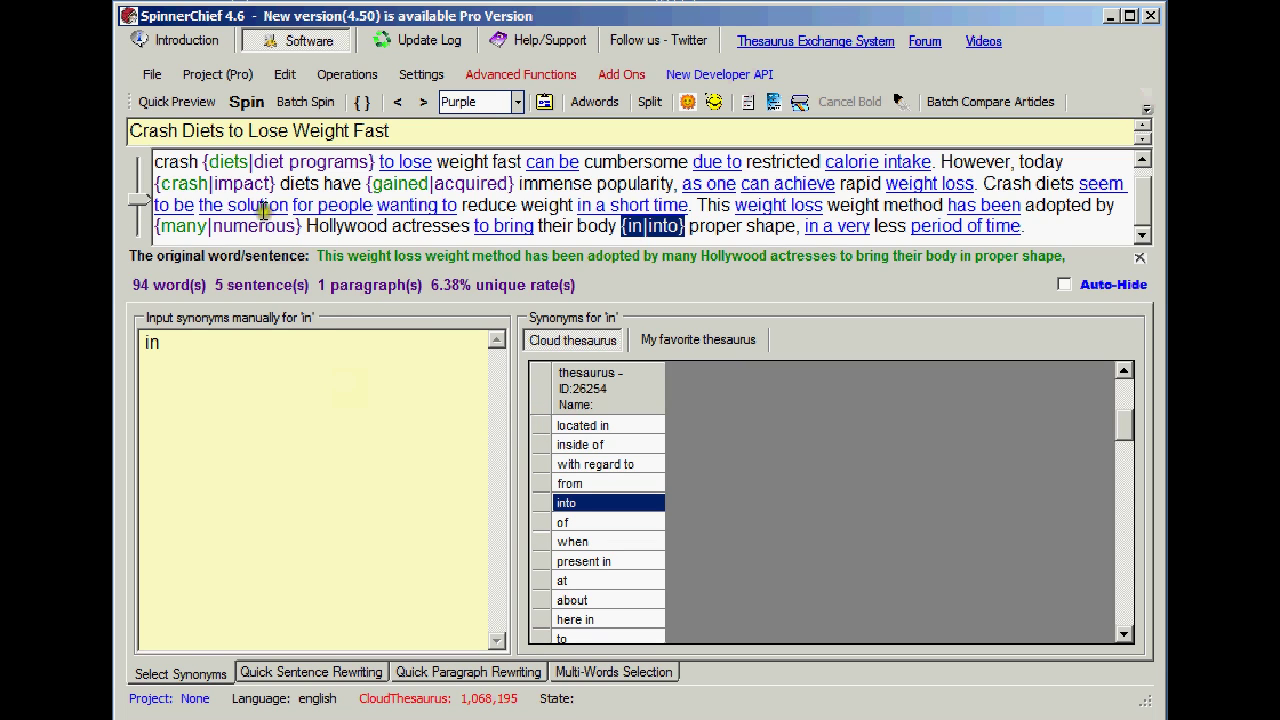
Review the basic and pro spin settings, then generate one spun article with the existing options.
{"action": "left_click", "coordinate": [246, 101]}
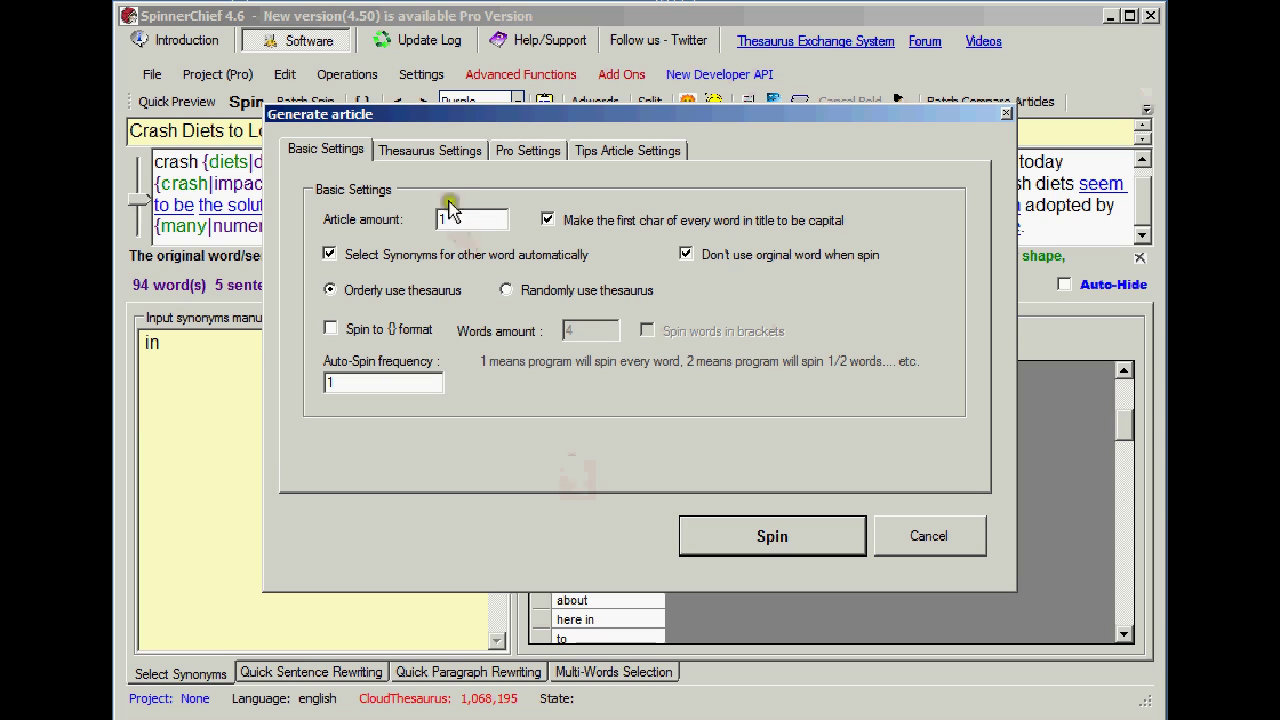
{"action": "left_click", "coordinate": [450, 160]}
{"action": "left_click", "coordinate": [541, 153]}
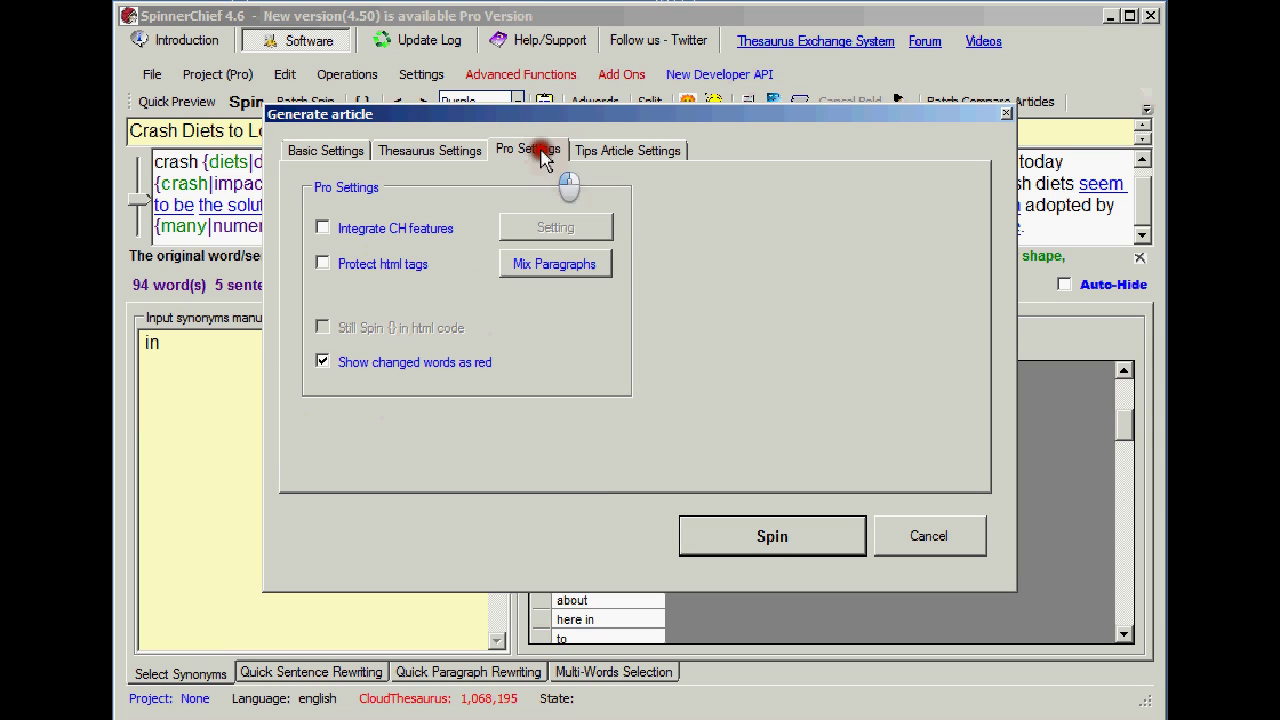
{"action": "left_click", "coordinate": [350, 150]}
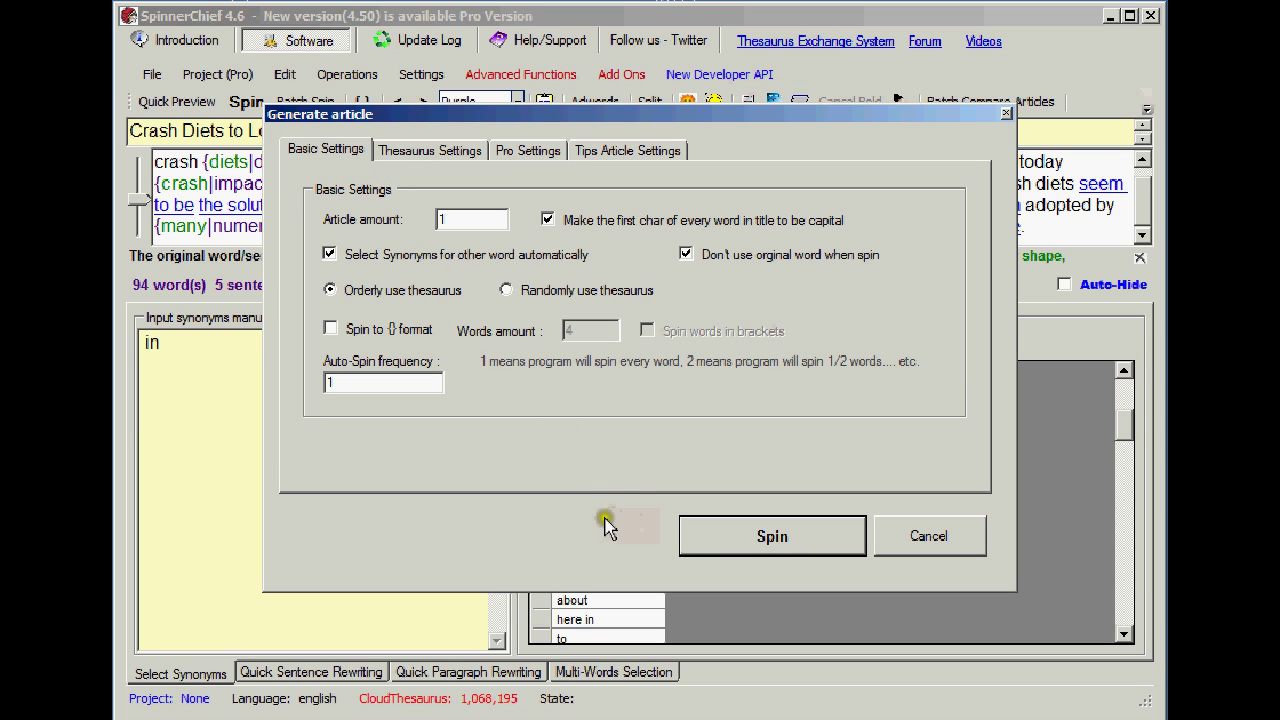
{"action": "left_click", "coordinate": [731, 549]}
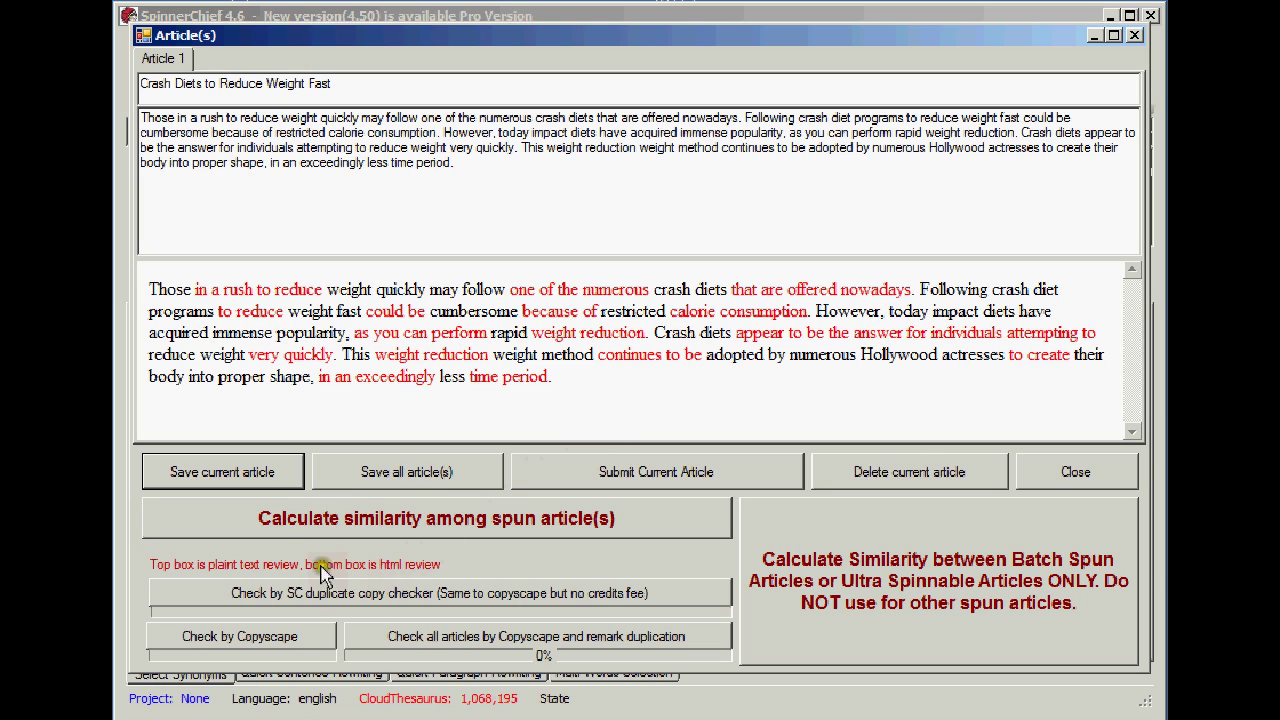
Check the newly spun article for duplicate content with Copyscape.
{"action": "left_click", "coordinate": [272, 478]}
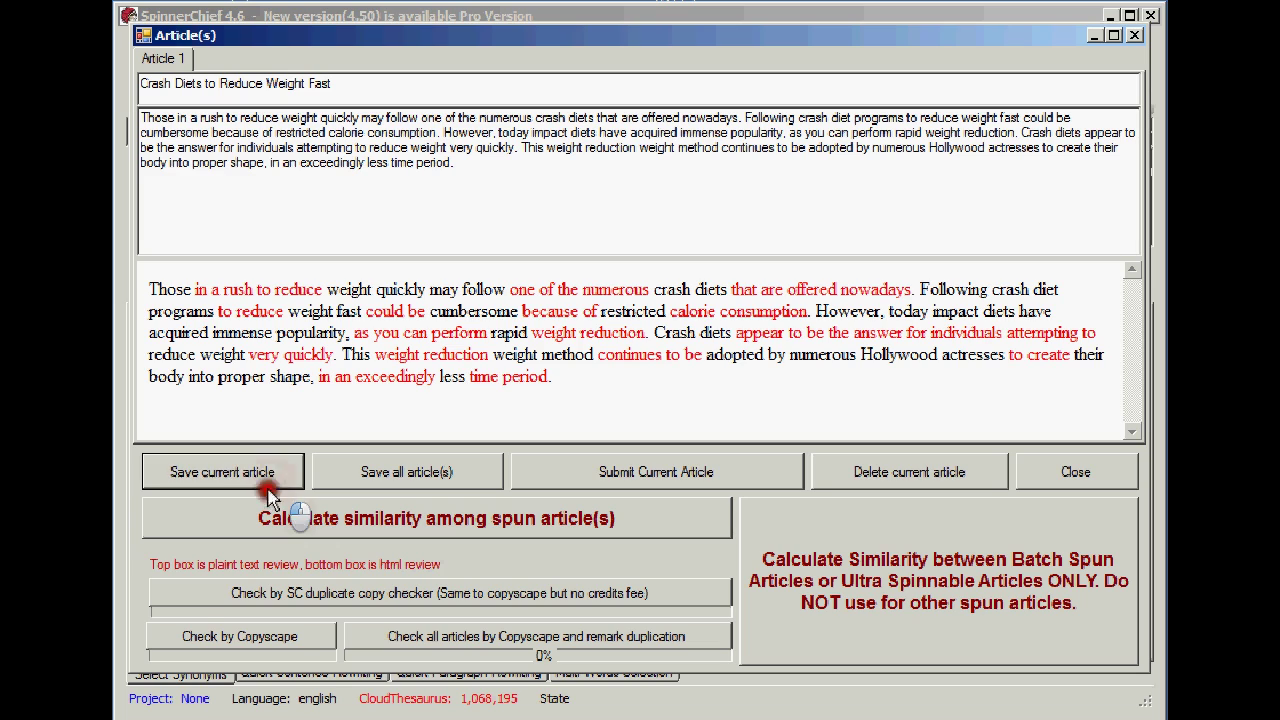
{"action": "left_click", "coordinate": [230, 645]}
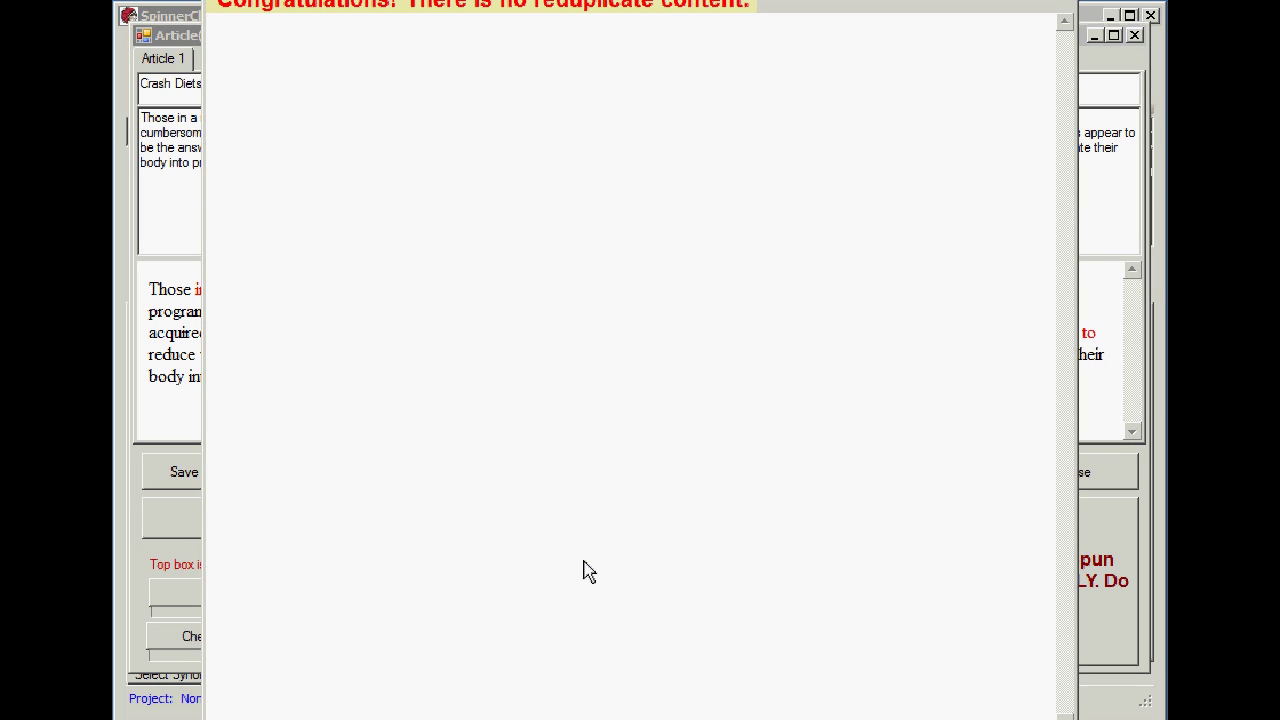
{"action": "left_click", "coordinate": [586, 556]}
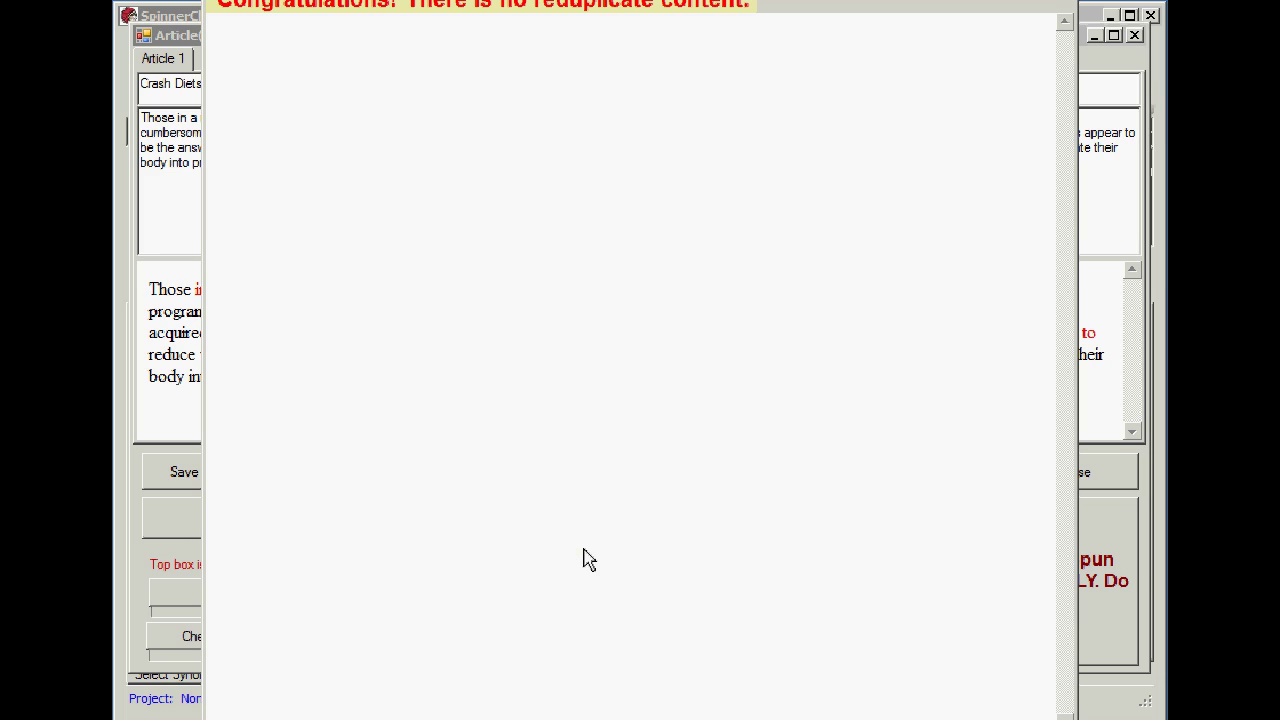